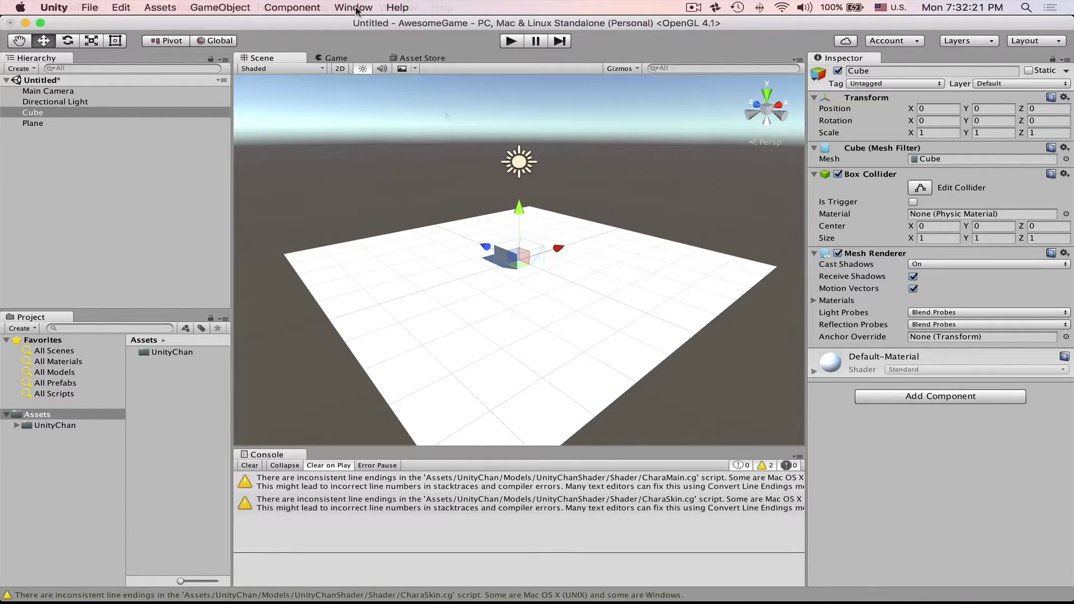
Revert Unity's window layouts to factory settings from Window > Layouts and confirm
click(354, 7)
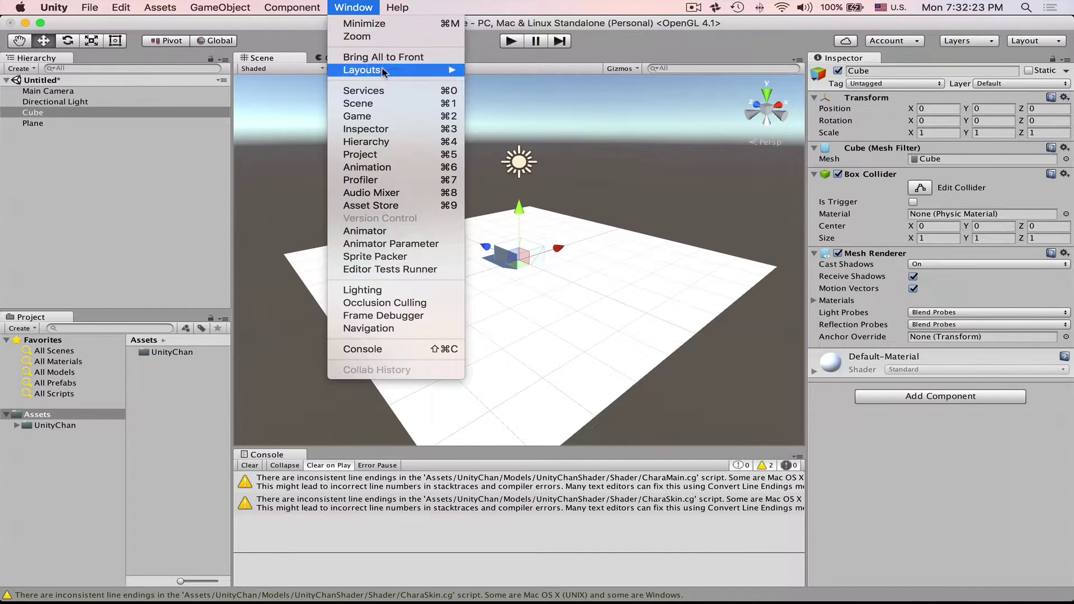
mouse_move(408, 70)
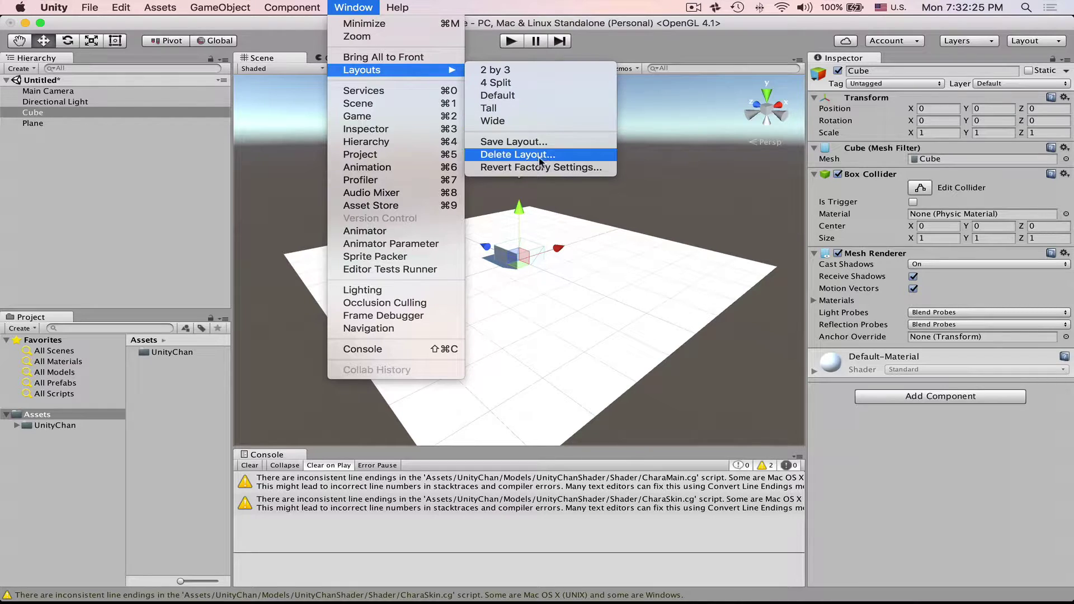
click(519, 168)
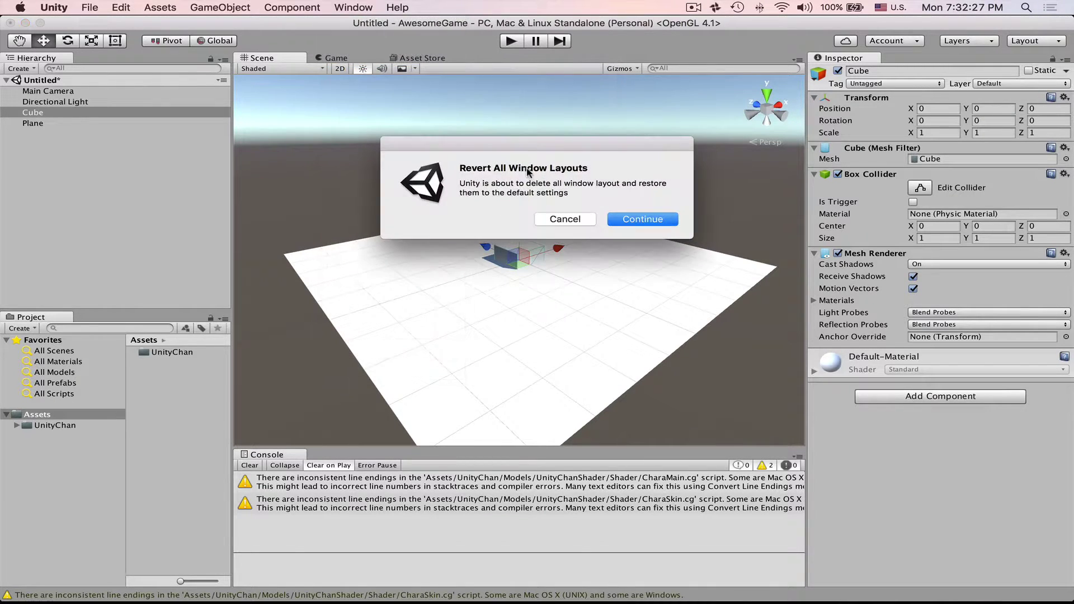
click(641, 220)
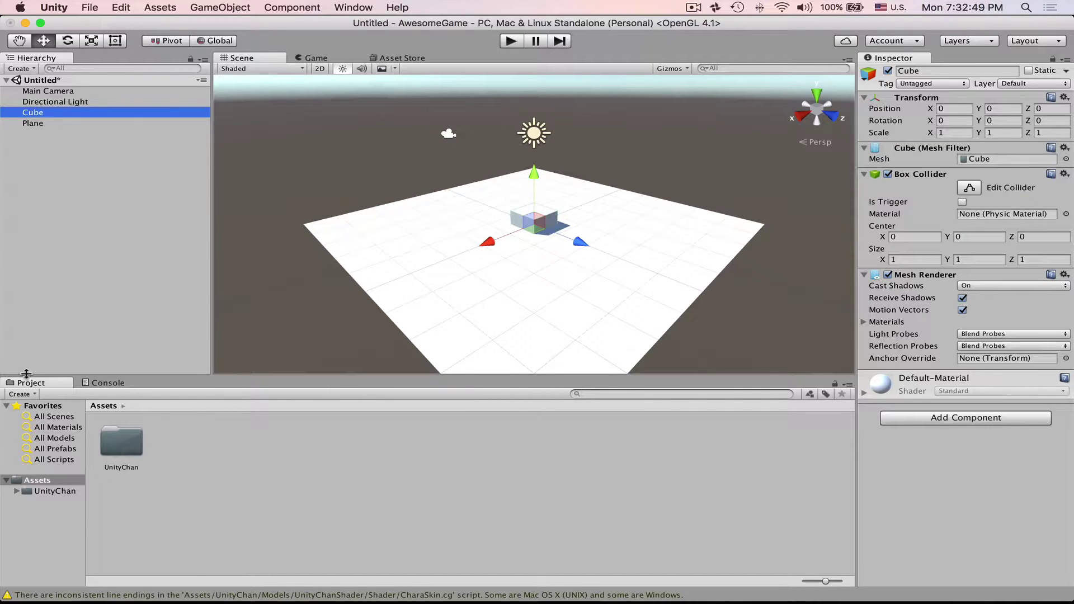
Dock Project under the Hierarchy and Console below the Scene view, then enlarge the Scene view
drag(28, 383, 105, 235)
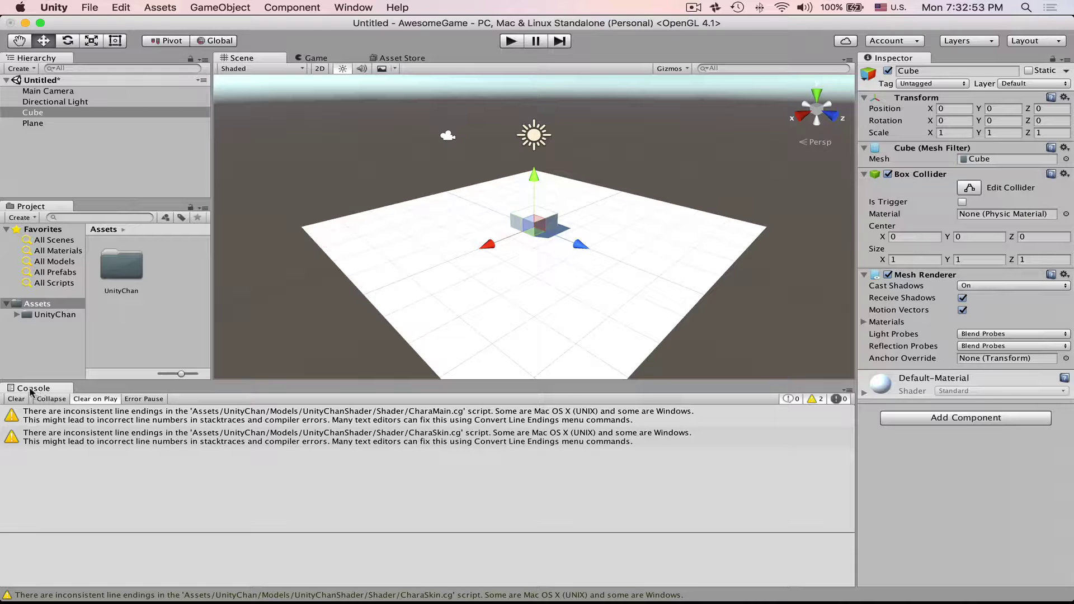
drag(31, 391, 432, 452)
drag(180, 580, 161, 581)
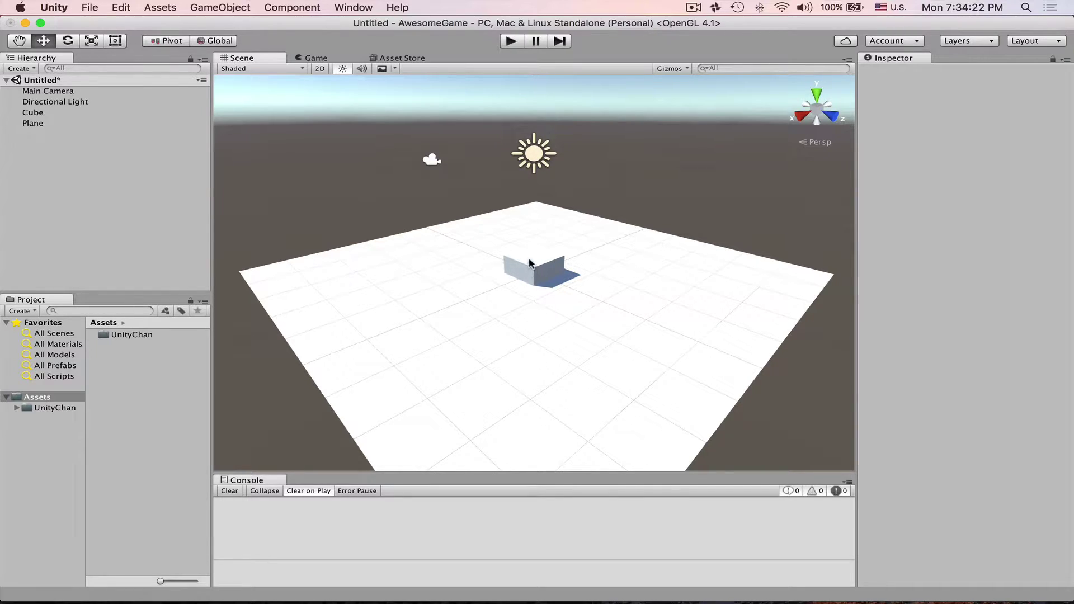
Select the Cube and switch between the Rotate and Scale tools, ending on Rotate
click(542, 265)
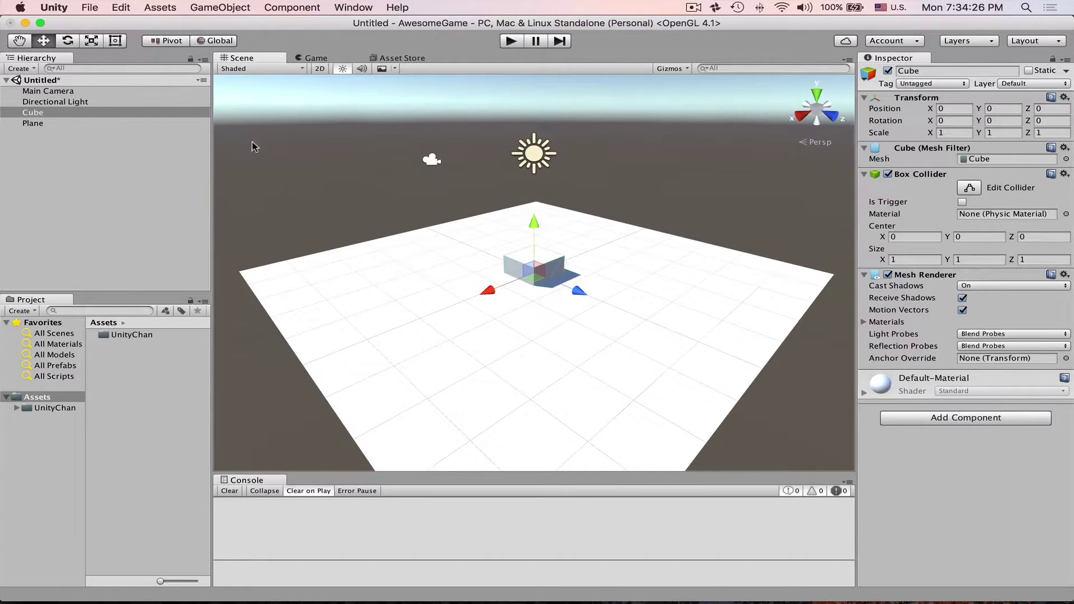
click(67, 43)
click(91, 41)
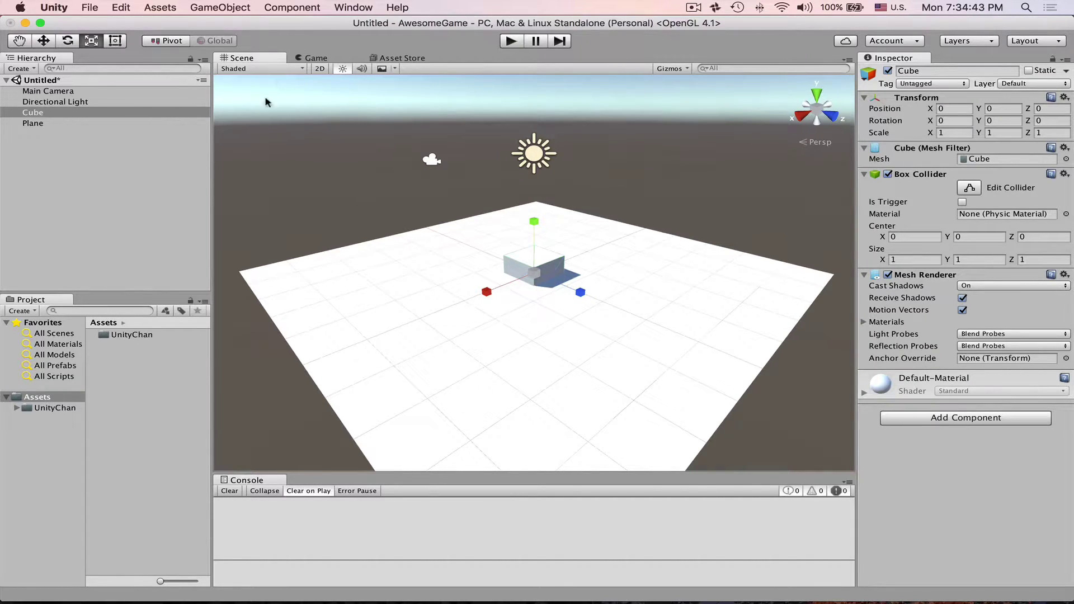
click(67, 43)
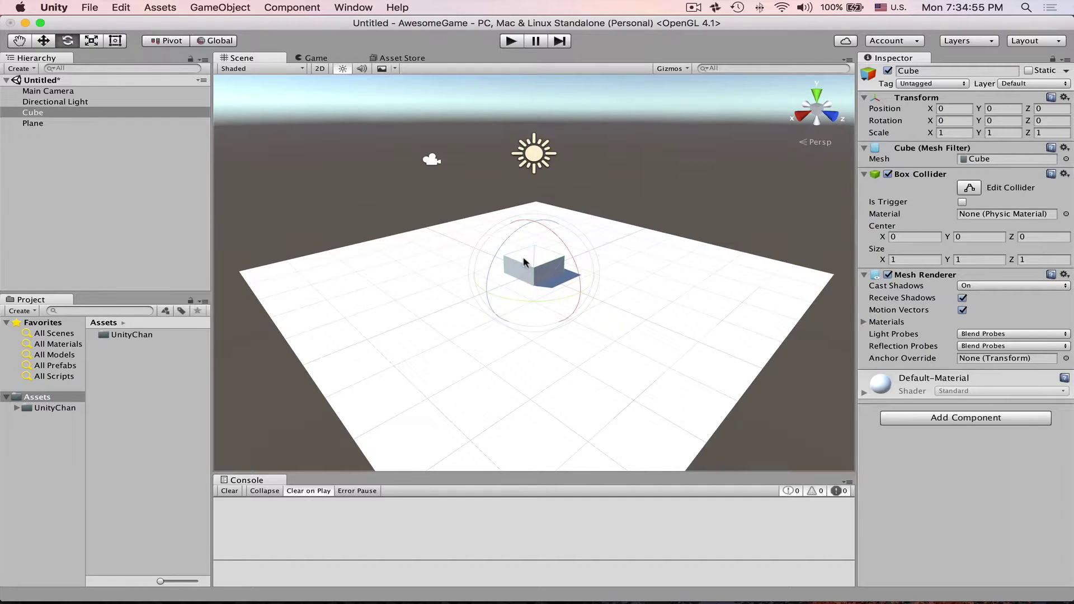
Cycle the Cube through Translate (W), Rotate (E) and Scale (R) with shortcut keys
key(w)
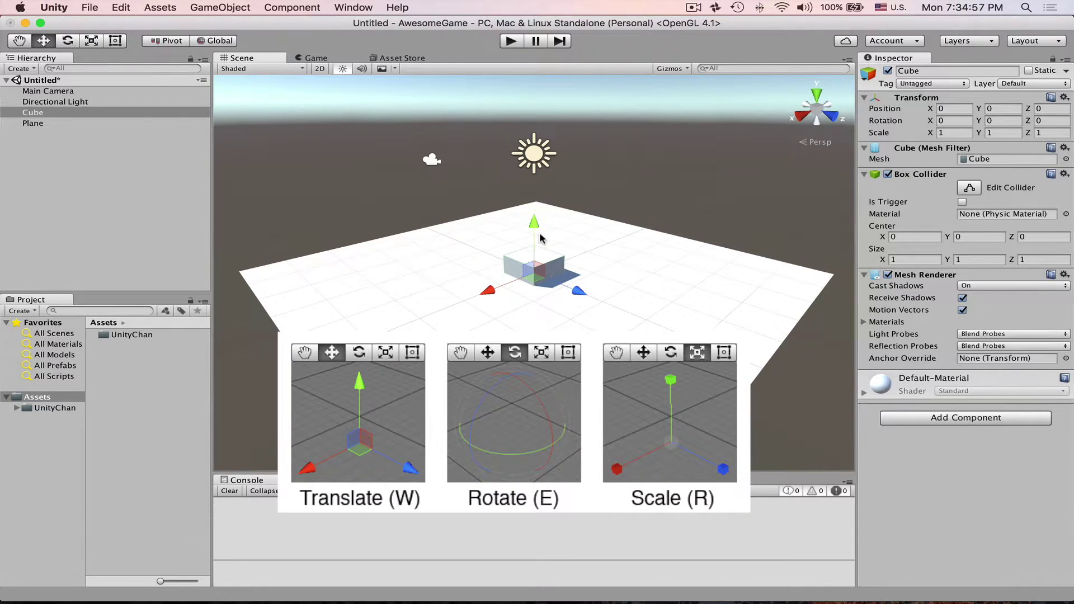
key(e)
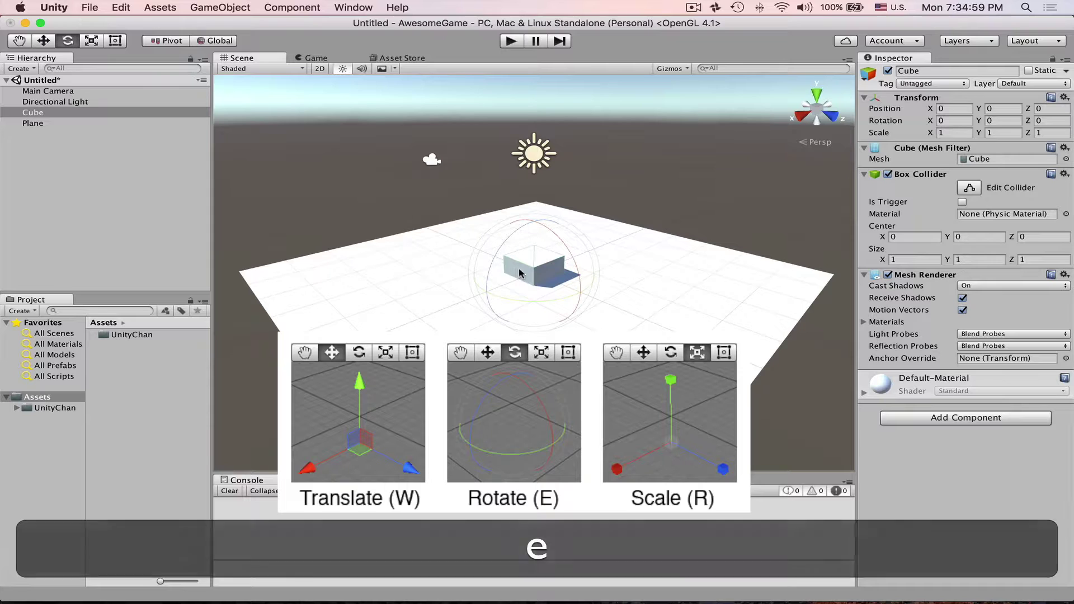
key(r)
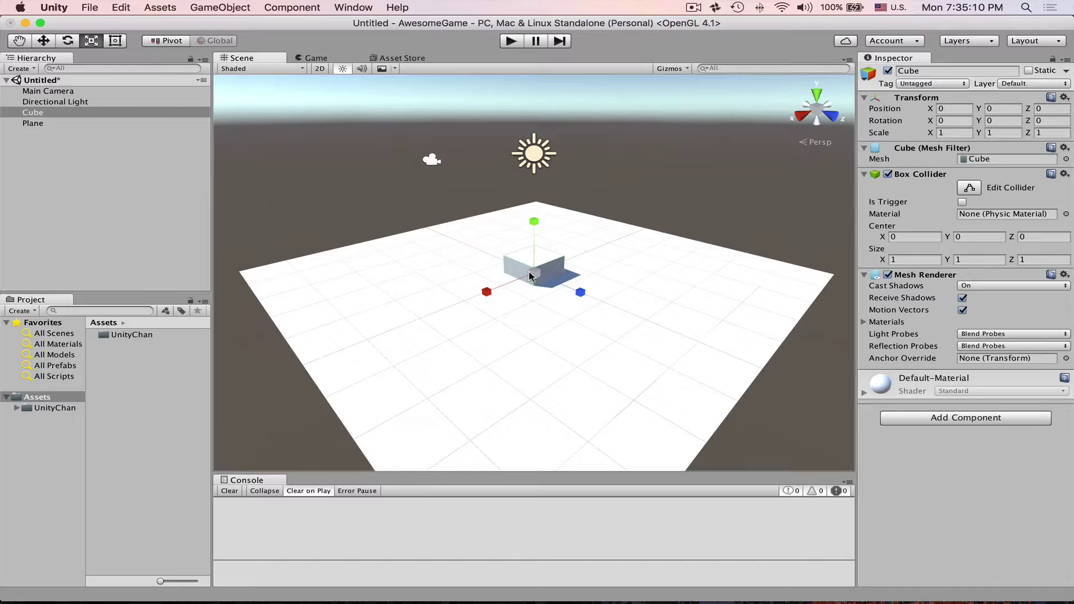
Stretch the Cube with the scale handles to roughly 0.87 × 1.01 × 2.22
drag(533, 274, 677, 316)
mouse_move(485, 296)
mouse_down()
mouse_move(441, 315)
mouse_move(487, 297)
mouse_up()
drag(580, 292, 630, 313)
mouse_move(534, 221)
mouse_down()
mouse_move(534, 156)
mouse_move(536, 204)
mouse_move(548, 219)
mouse_up()
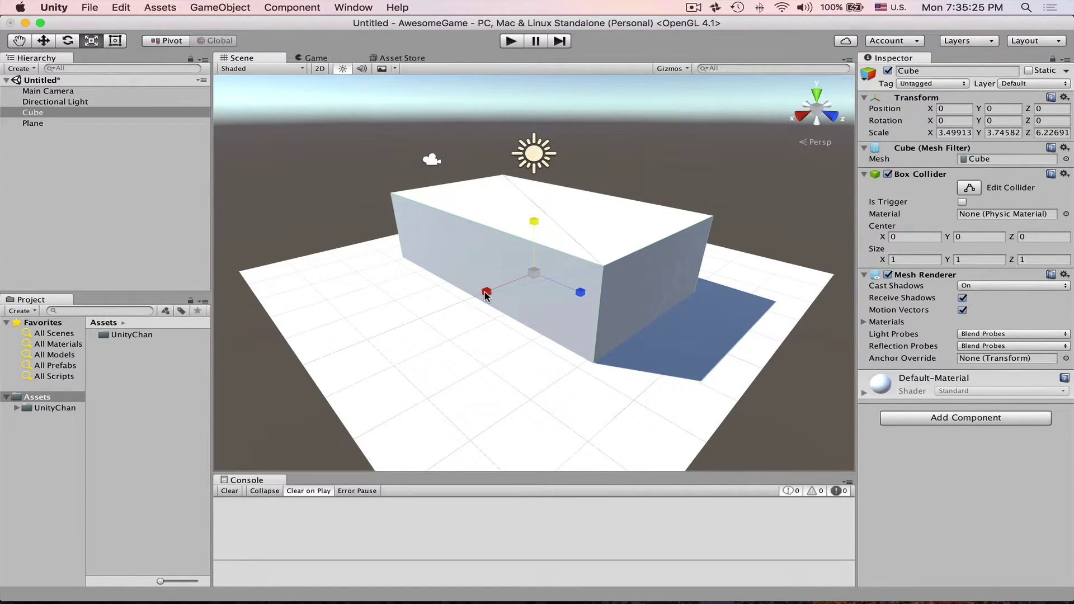
drag(486, 295, 456, 308)
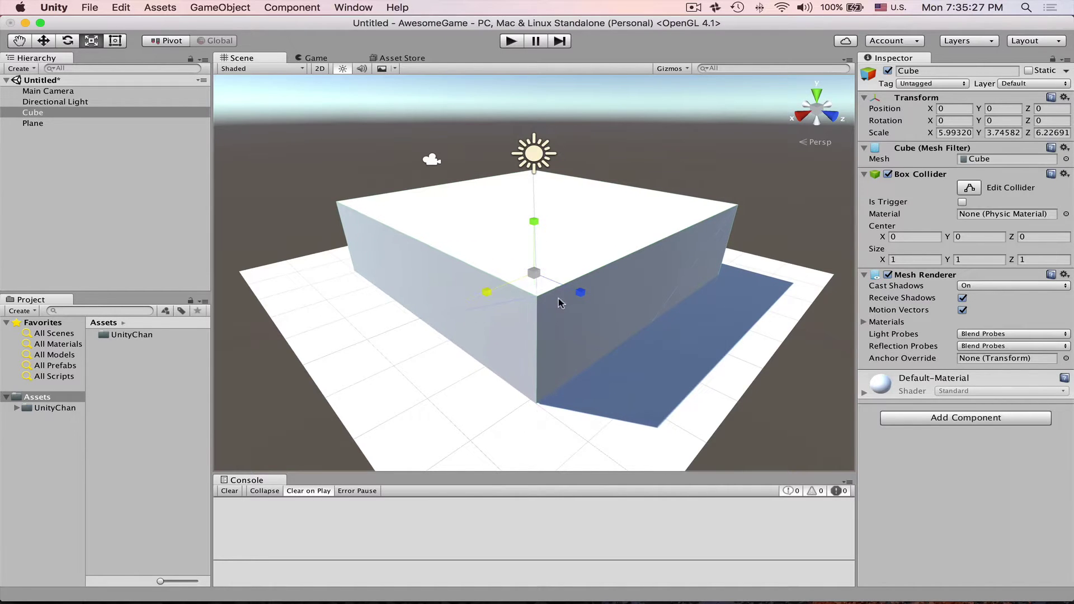
drag(580, 291, 609, 306)
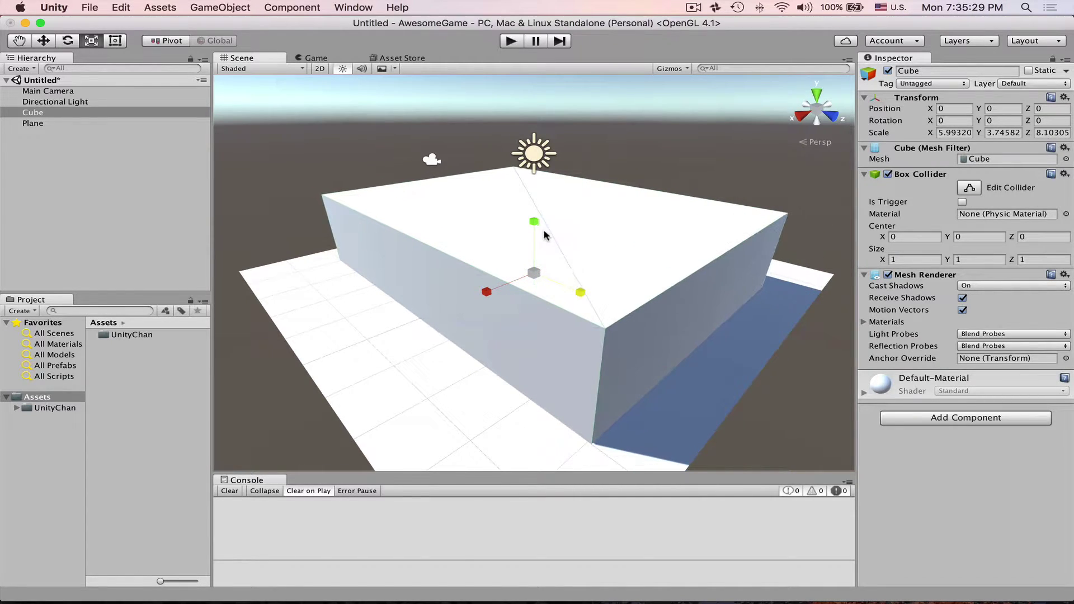
drag(534, 222, 509, 289)
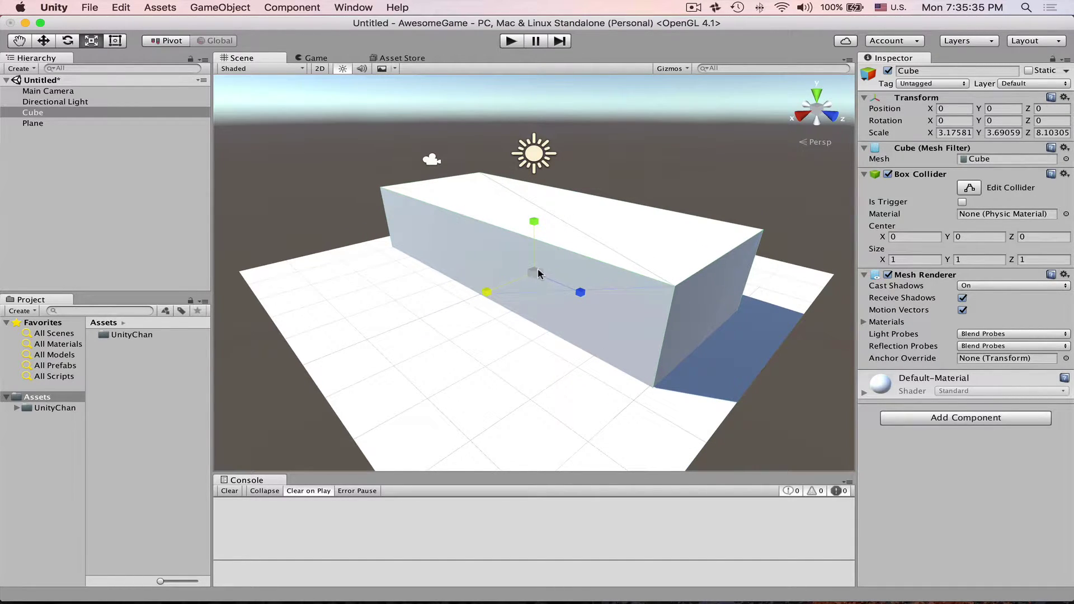
drag(532, 274, 526, 259)
Rotate the long box with the rotation rings to 49.074, 172.728, 1611.25
key(e)
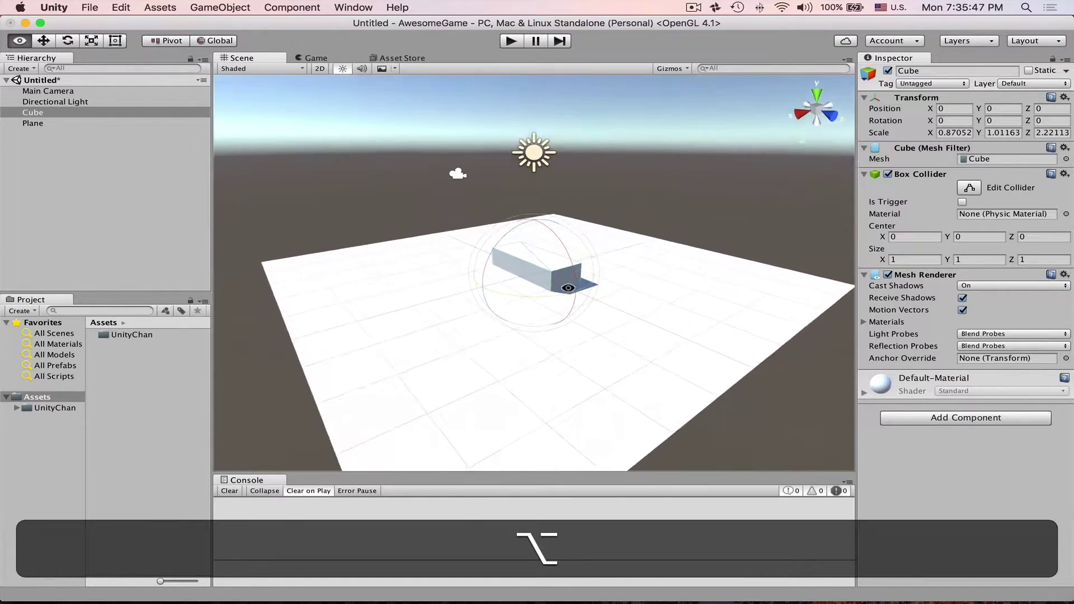
alt+drag(599, 313, 542, 239)
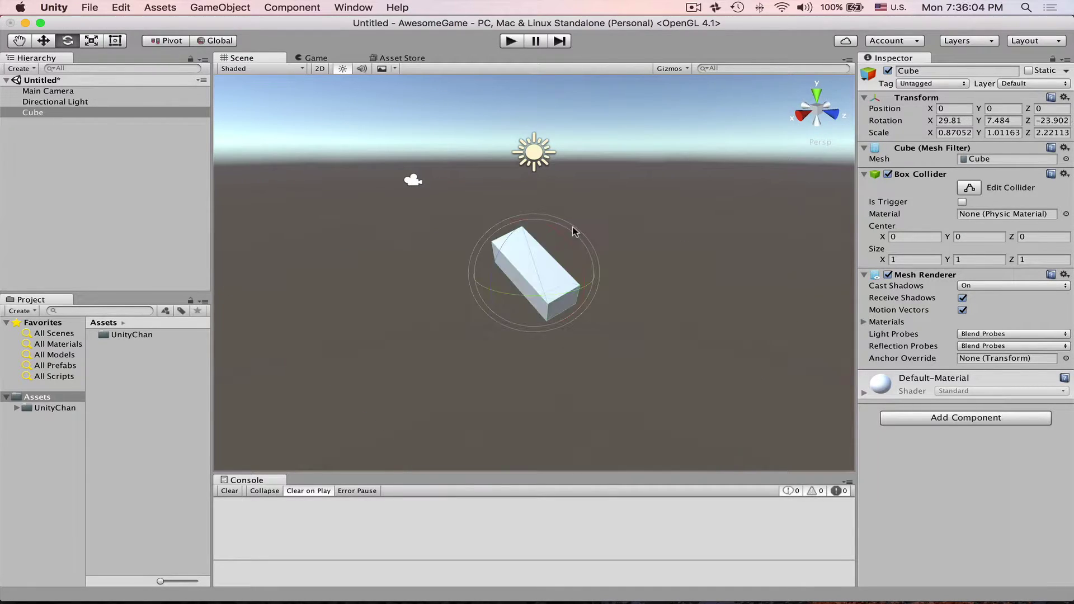
drag(562, 222, 468, 261)
drag(480, 310, 593, 269)
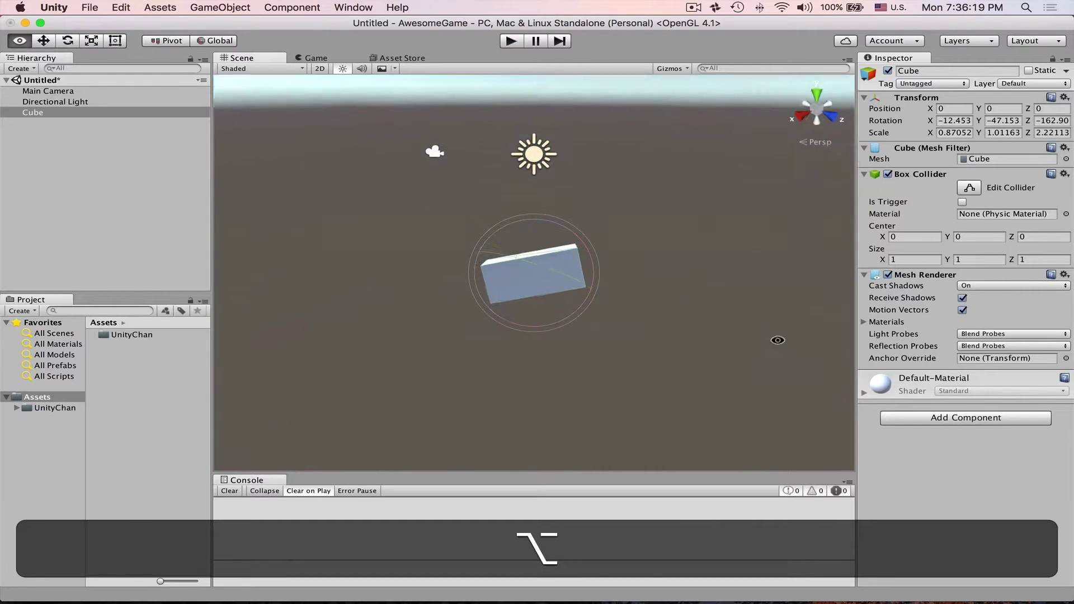
alt+drag(775, 335, 547, 314)
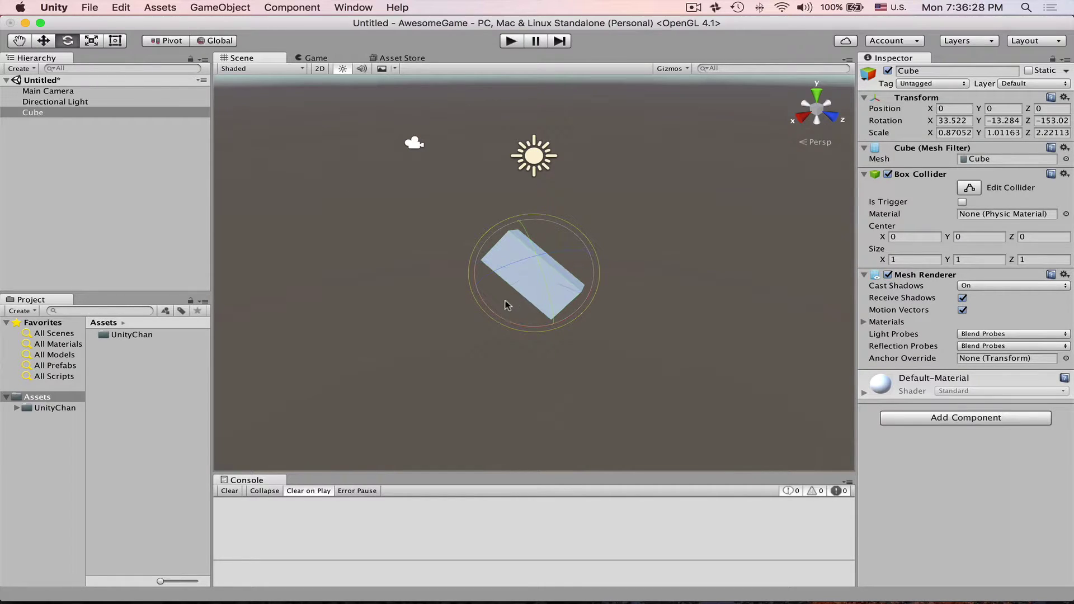
drag(507, 306, 565, 213)
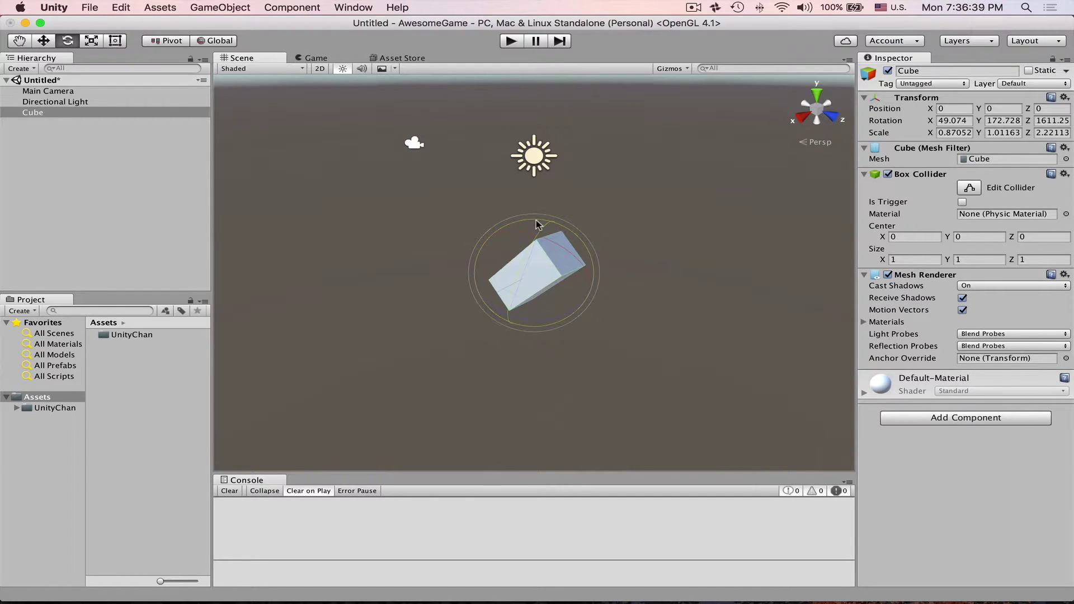
Slide the box along Z, sideways and higher with the move arrows, orbiting to check
key(w)
drag(580, 291, 534, 280)
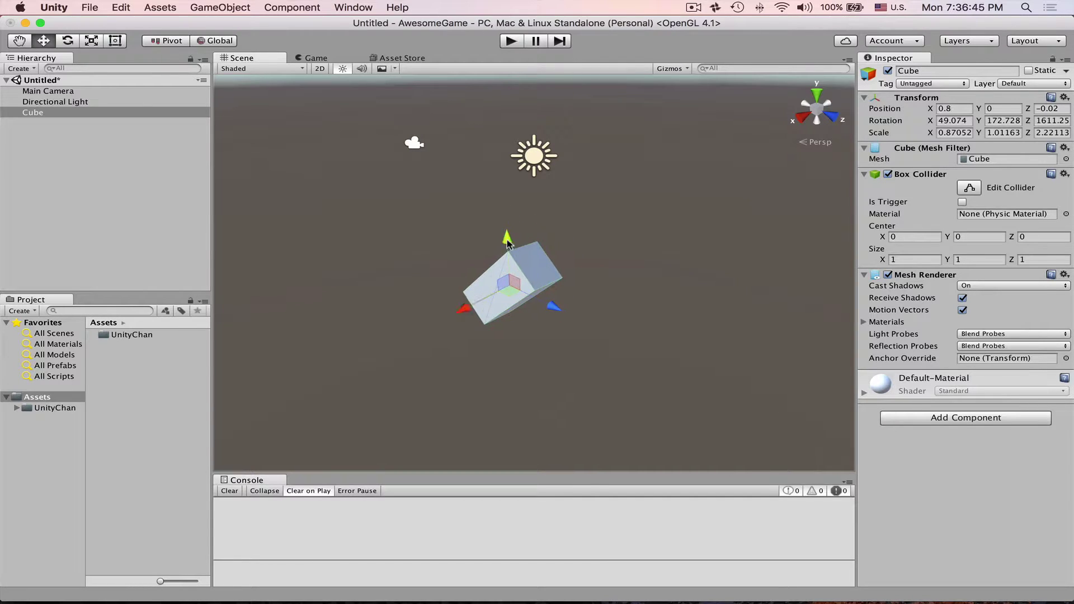
drag(510, 238, 532, 290)
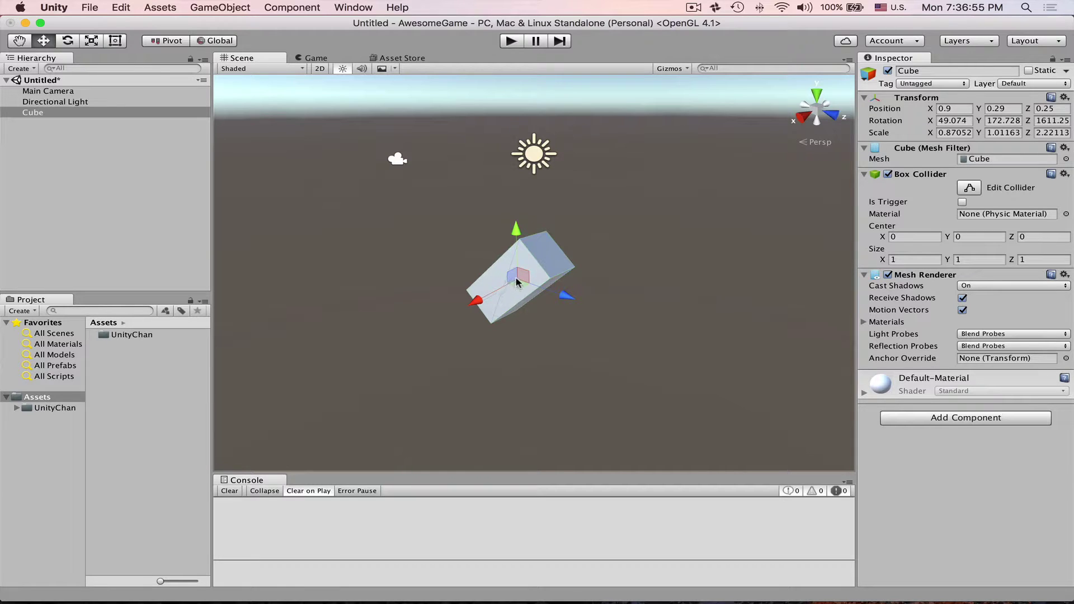
key(alt)
alt+drag(540, 301, 537, 277)
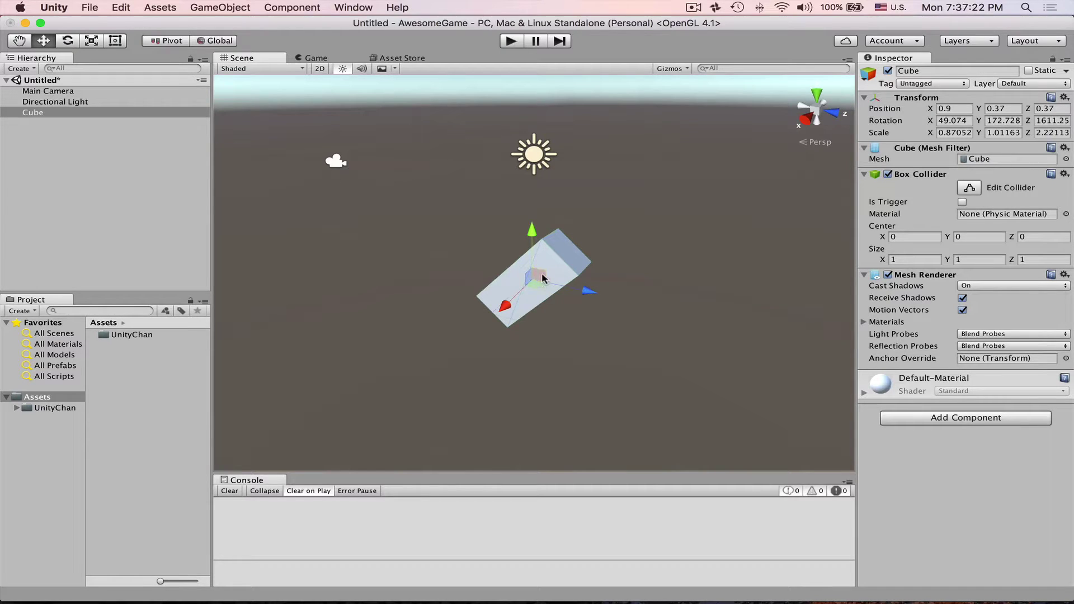
mouse_move(542, 278)
mouse_down()
mouse_move(538, 252)
mouse_move(542, 297)
mouse_move(476, 249)
mouse_move(418, 348)
mouse_move(610, 319)
mouse_move(508, 188)
mouse_move(388, 242)
mouse_move(532, 259)
mouse_move(587, 233)
mouse_move(457, 290)
mouse_move(582, 304)
mouse_move(560, 275)
mouse_move(493, 287)
mouse_move(513, 274)
mouse_move(659, 309)
mouse_move(560, 275)
mouse_up()
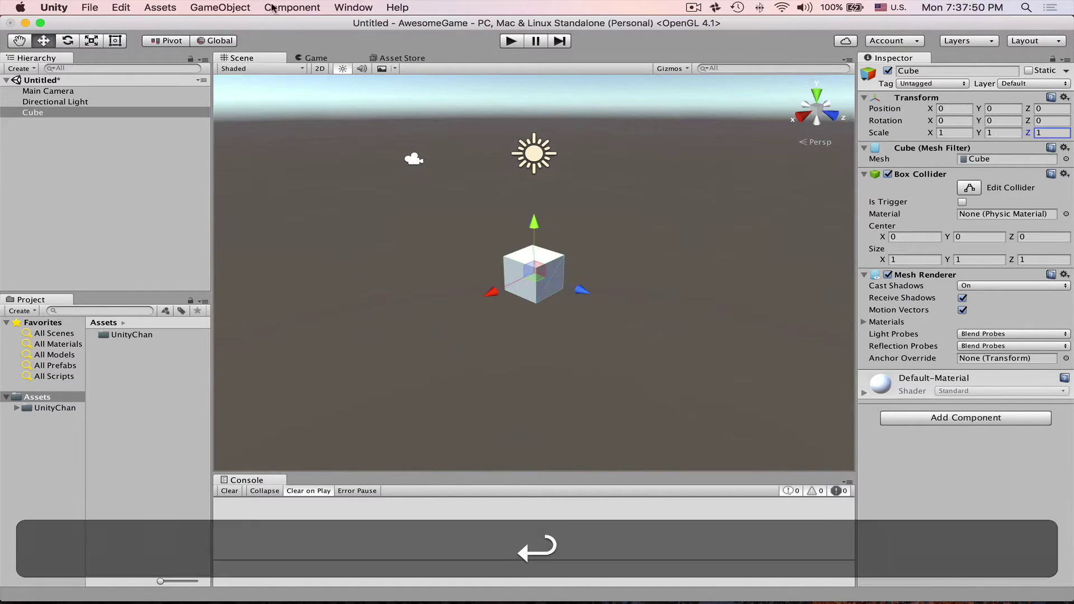
Add a Plane from GameObject > 3D Object > Plane and view it beneath the cube
click(220, 7)
mouse_move(234, 50)
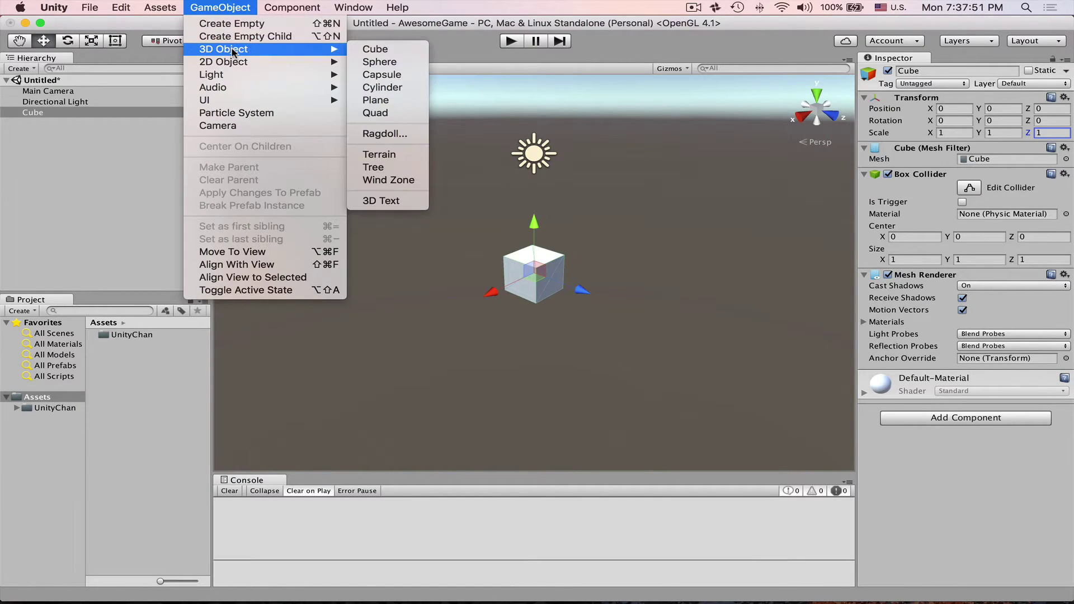
click(386, 100)
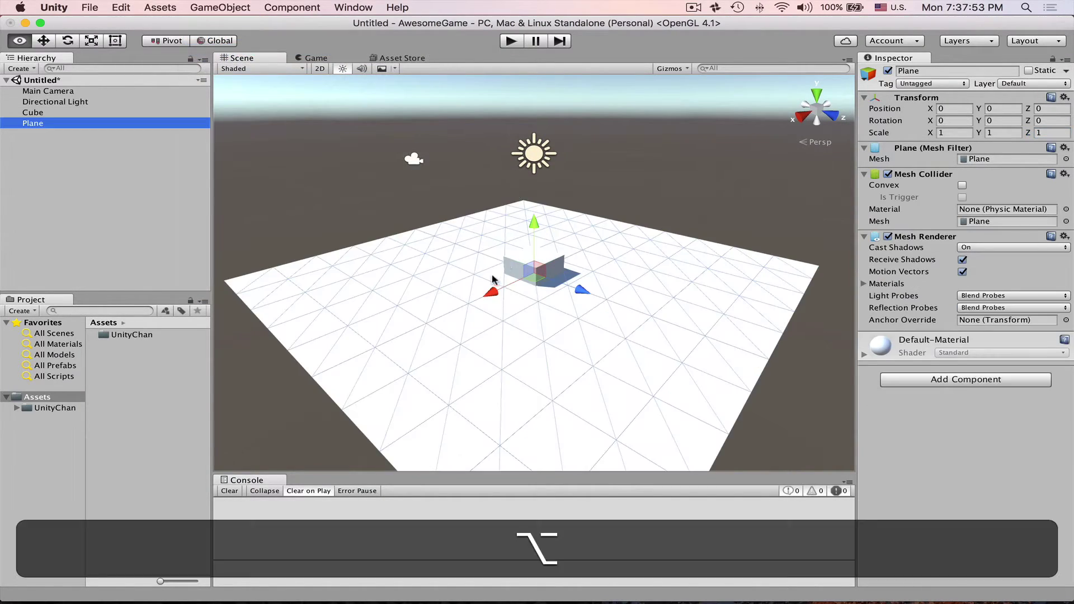
alt+right_drag(648, 149, 607, 295)
alt+drag(607, 295, 575, 293)
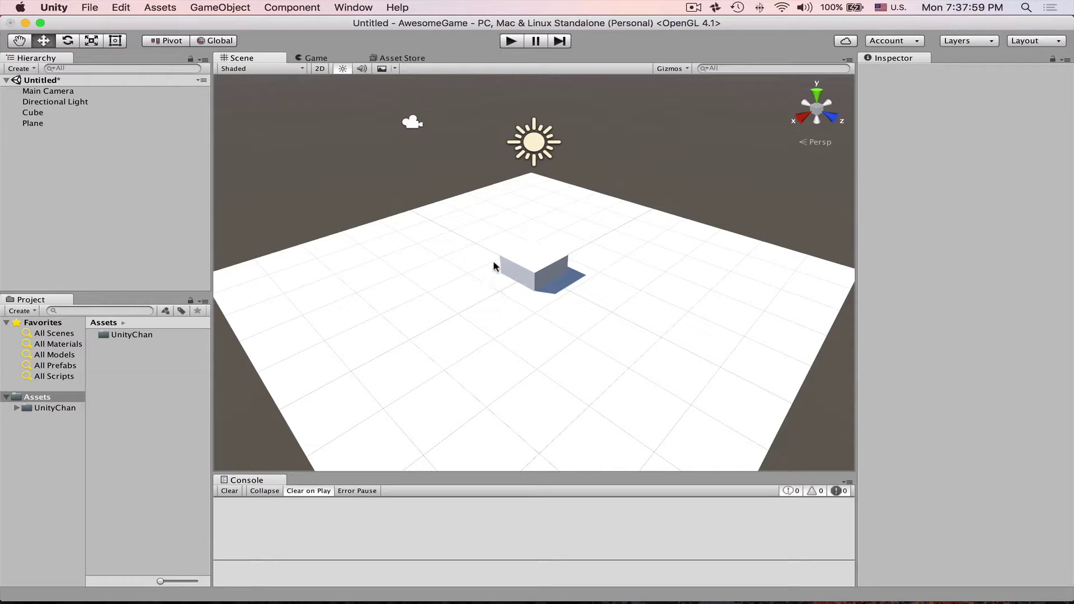
alt+drag(499, 285, 539, 74)
Select the Directional Light and rotate it so the cube's shadow swings to the left
click(536, 137)
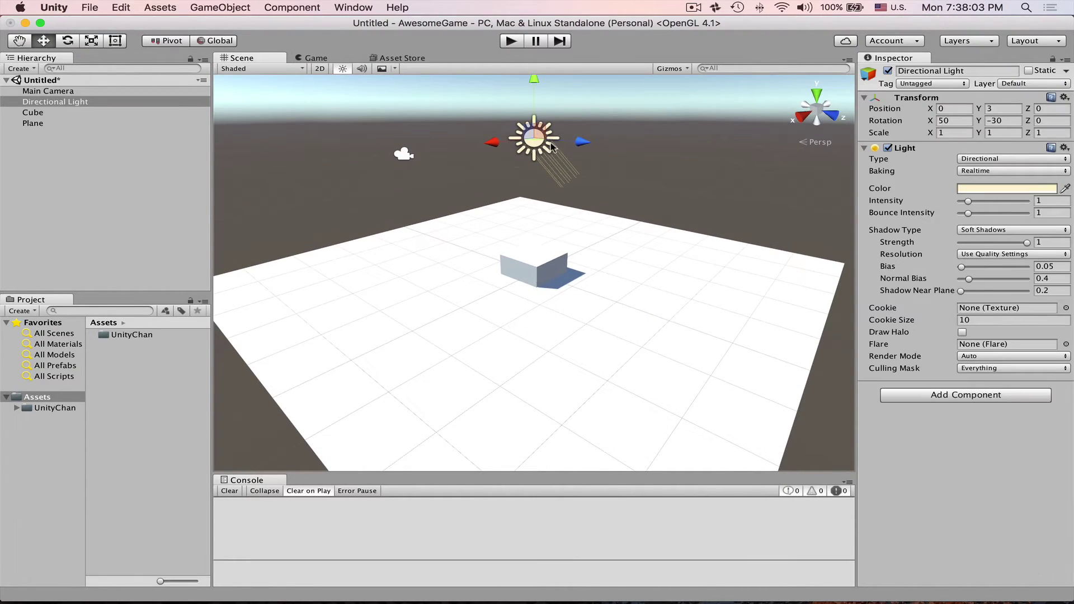
key(e)
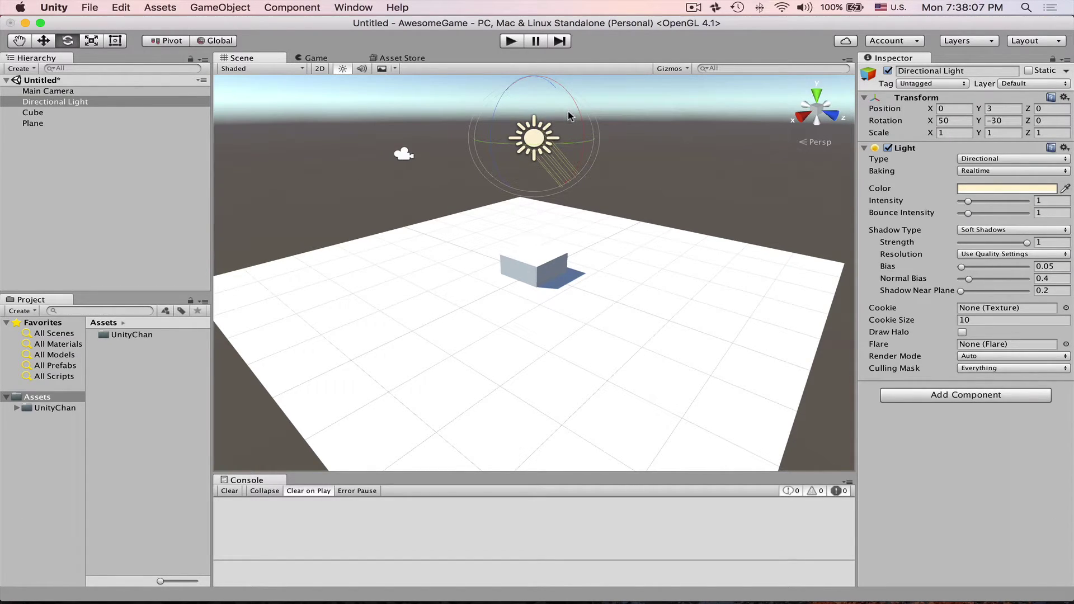
key(e)
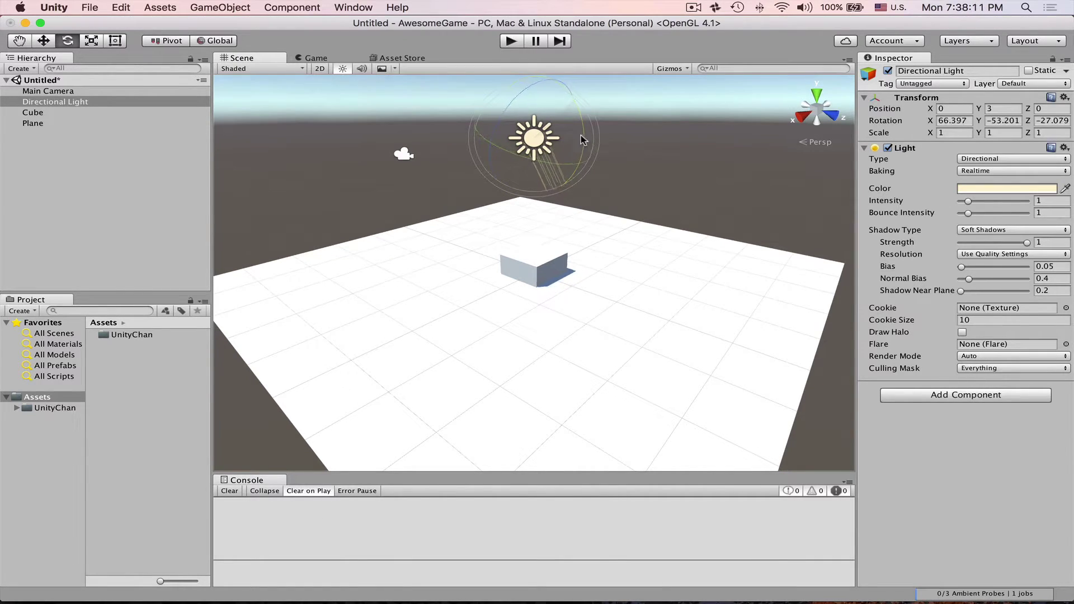
drag(580, 140, 540, 61)
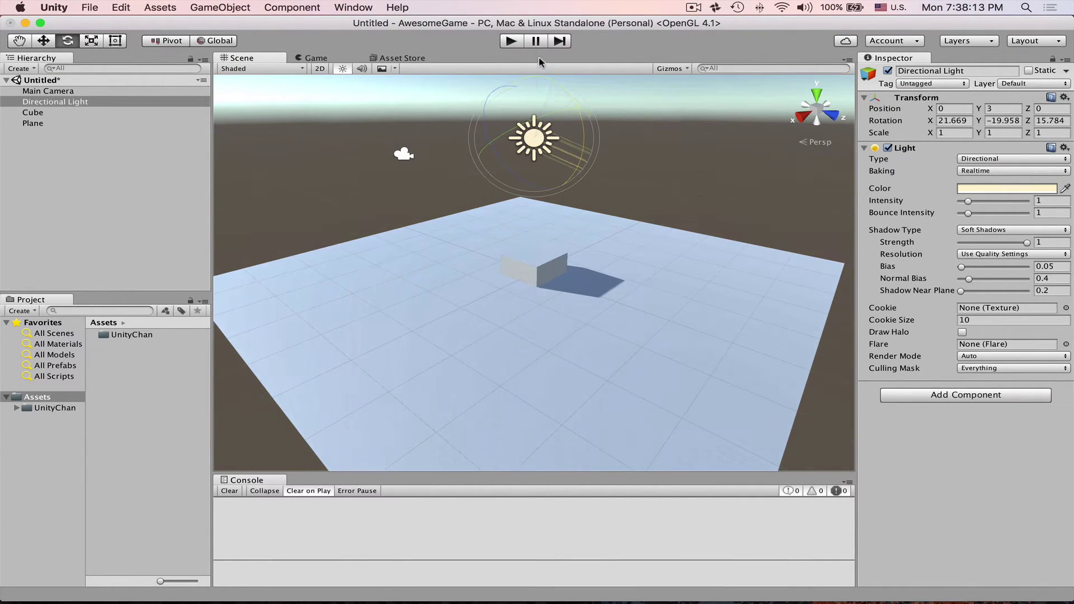
drag(543, 118, 538, 133)
alt+drag(402, 235, 511, 247)
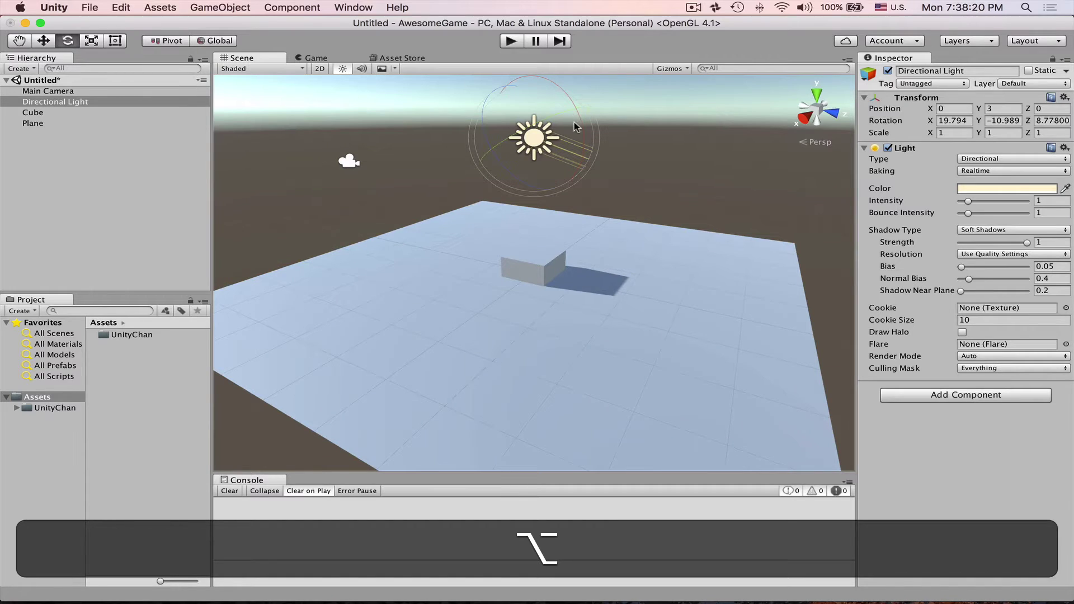
drag(580, 129, 697, 431)
Tilt the light to a sunset angle, then back to daylight at 14.599, 41.622, 61.201
alt+drag(596, 288, 617, 259)
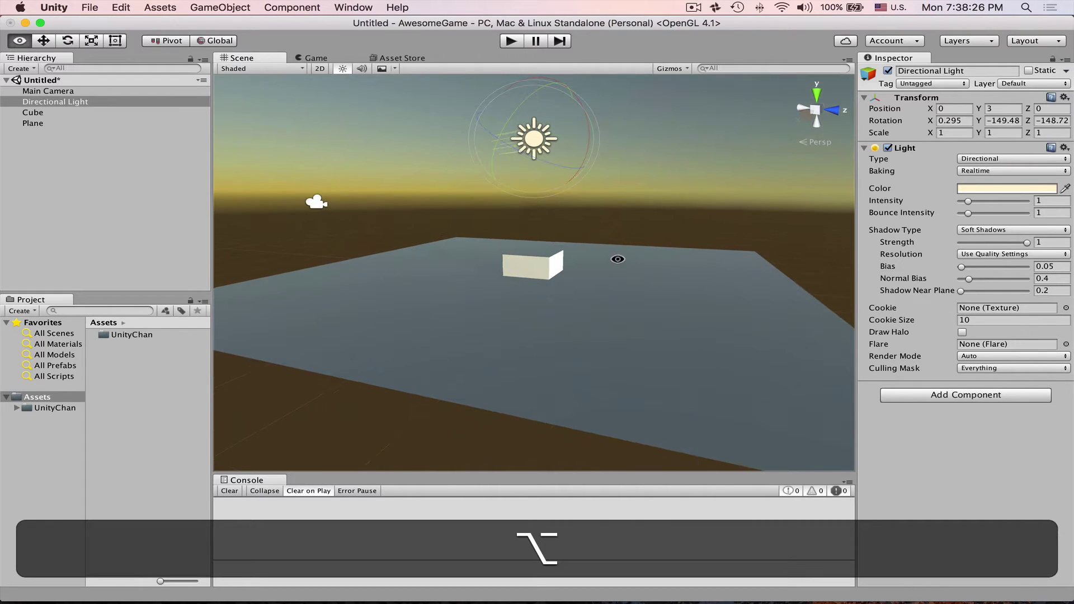
drag(578, 114, 587, 167)
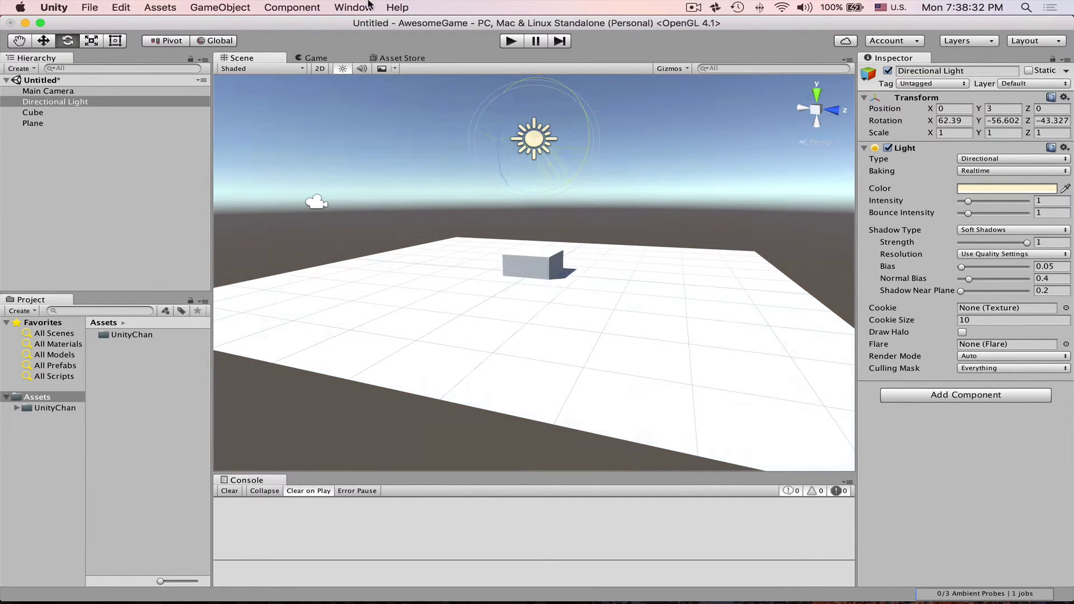
drag(559, 101, 577, 109)
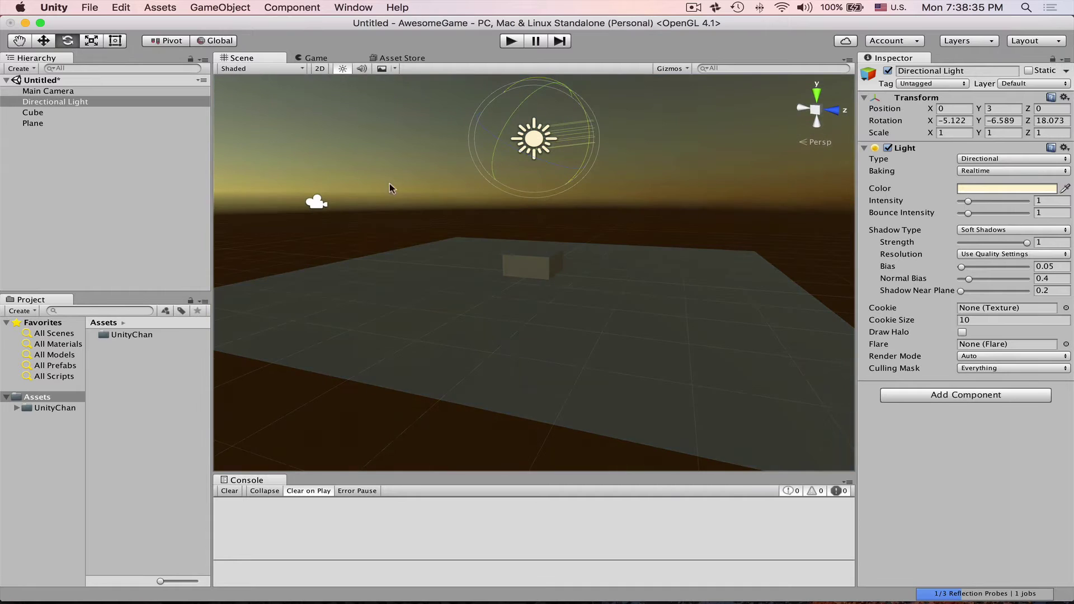
alt+drag(391, 190, 492, 229)
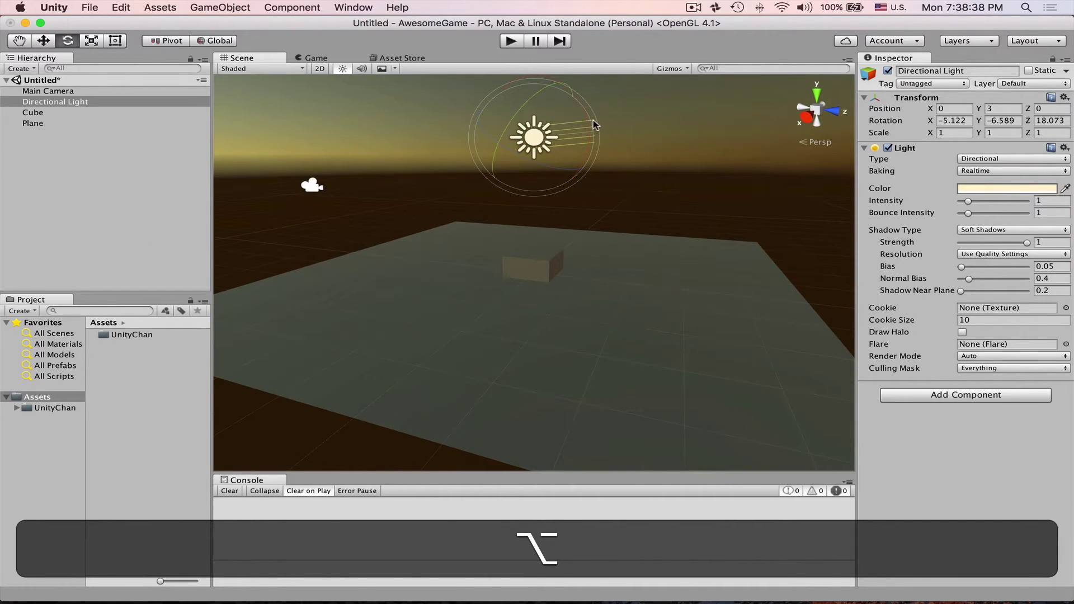
drag(593, 124, 604, 158)
alt+drag(642, 199, 326, 154)
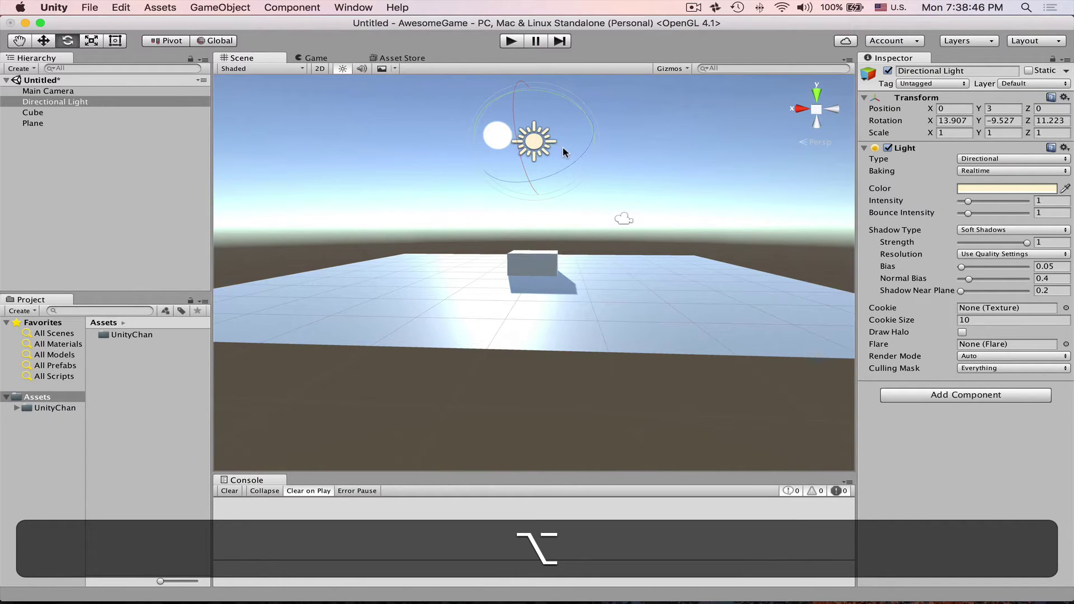
drag(569, 157, 534, 268)
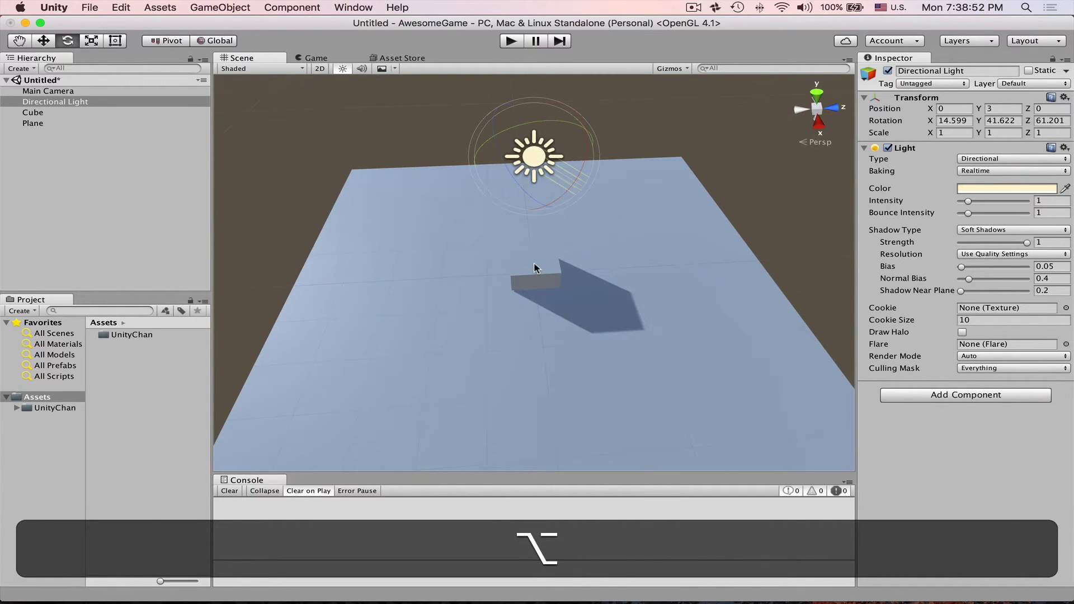
Select the Cube, frame it with F, and orbit around it to view from above
click(534, 267)
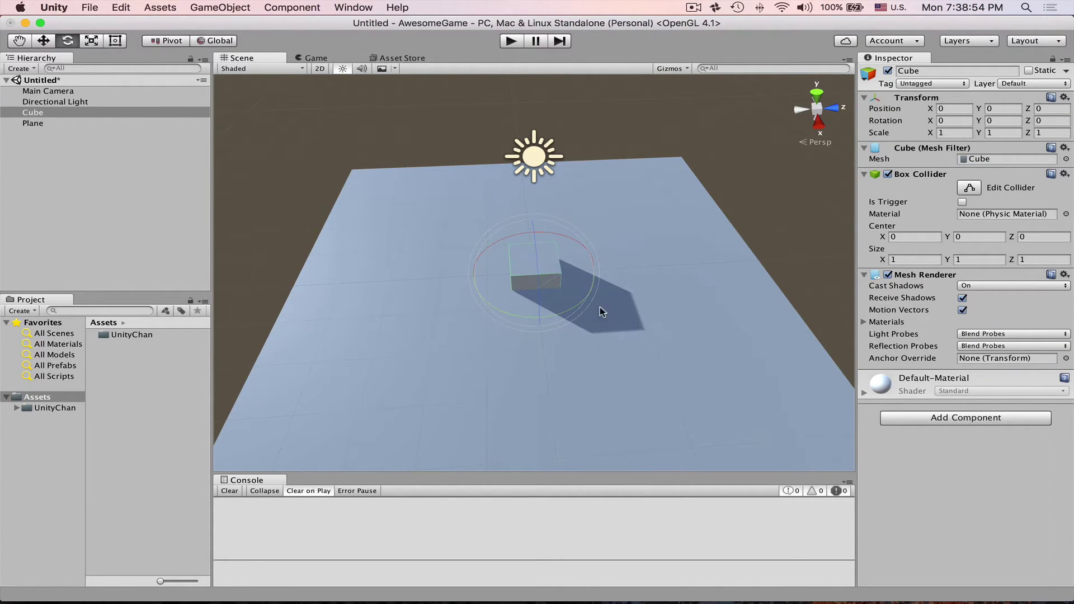
click(701, 162)
alt+drag(581, 251, 542, 272)
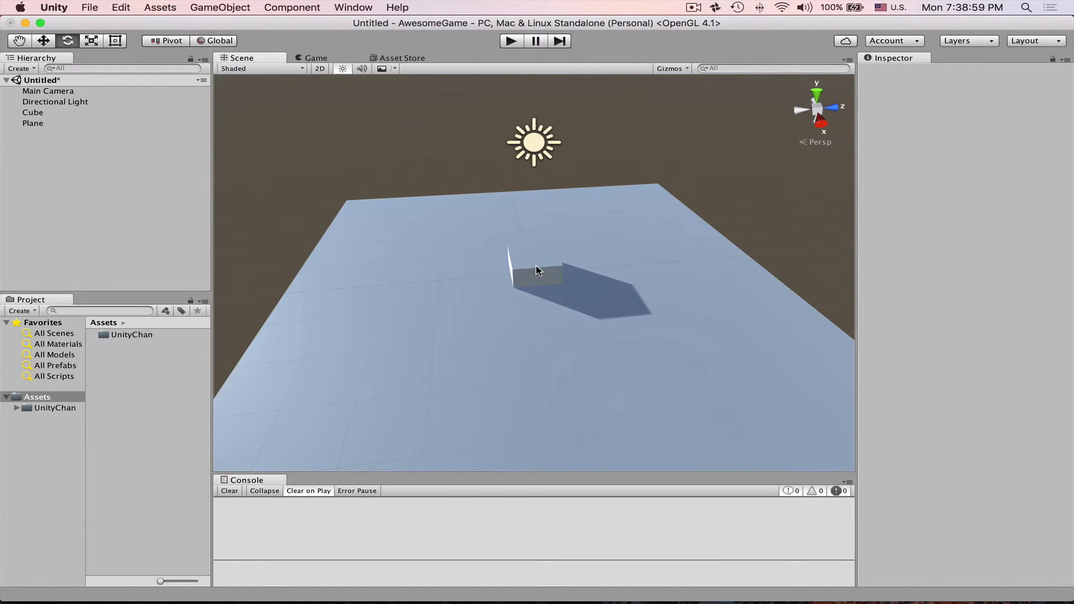
click(537, 270)
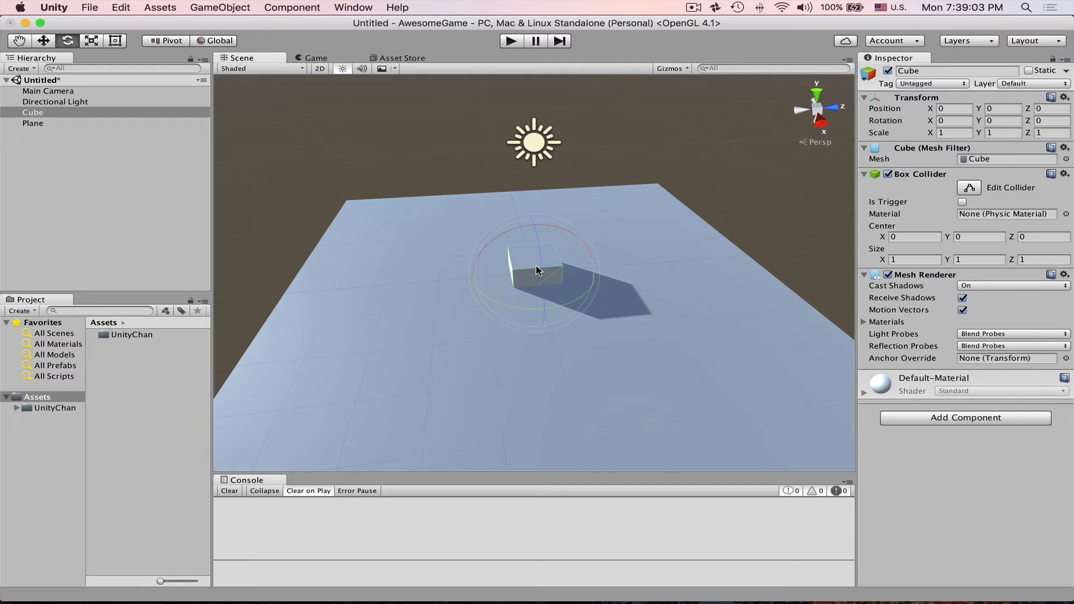
key(f)
alt+drag(457, 324, 1070, 307)
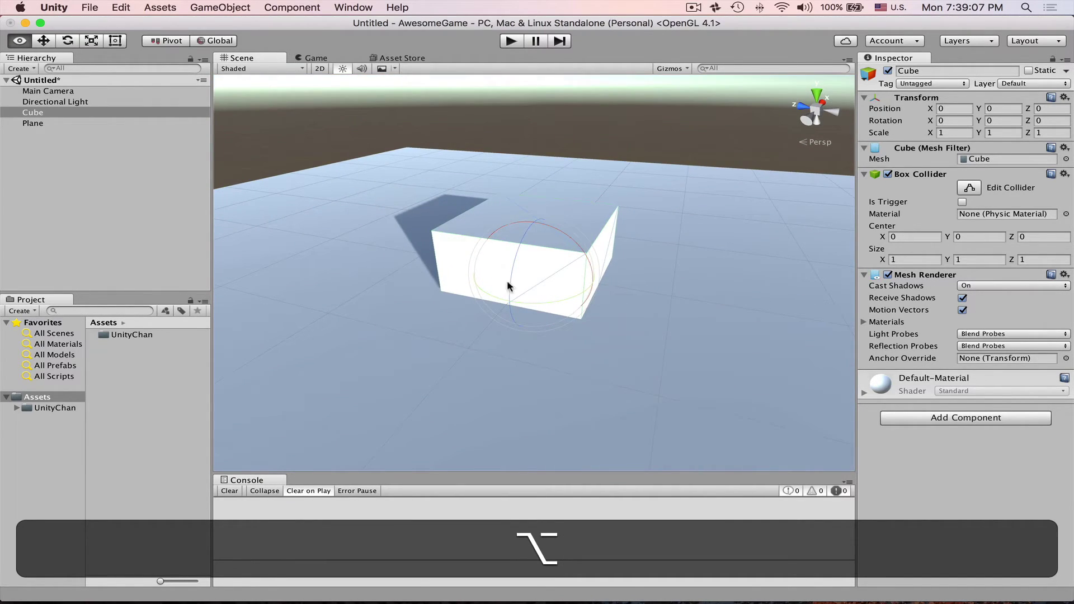
alt+drag(507, 287, 571, 330)
key(alt+f)
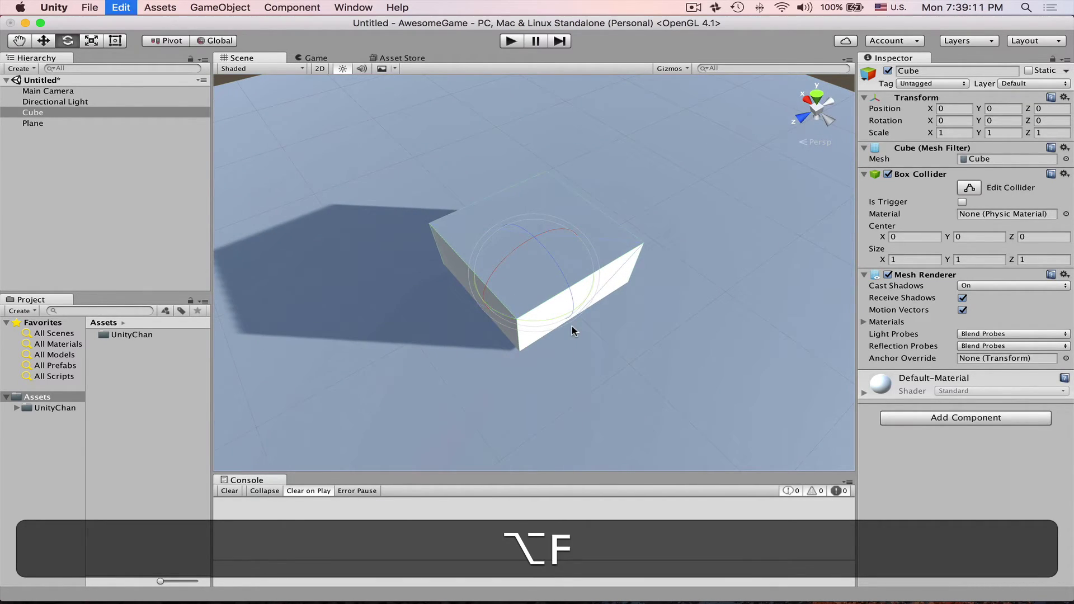
Frame the scene view on the Cube, then duplicate it as Cube (1) at 0, 0, 0
key(f)
click(122, 7)
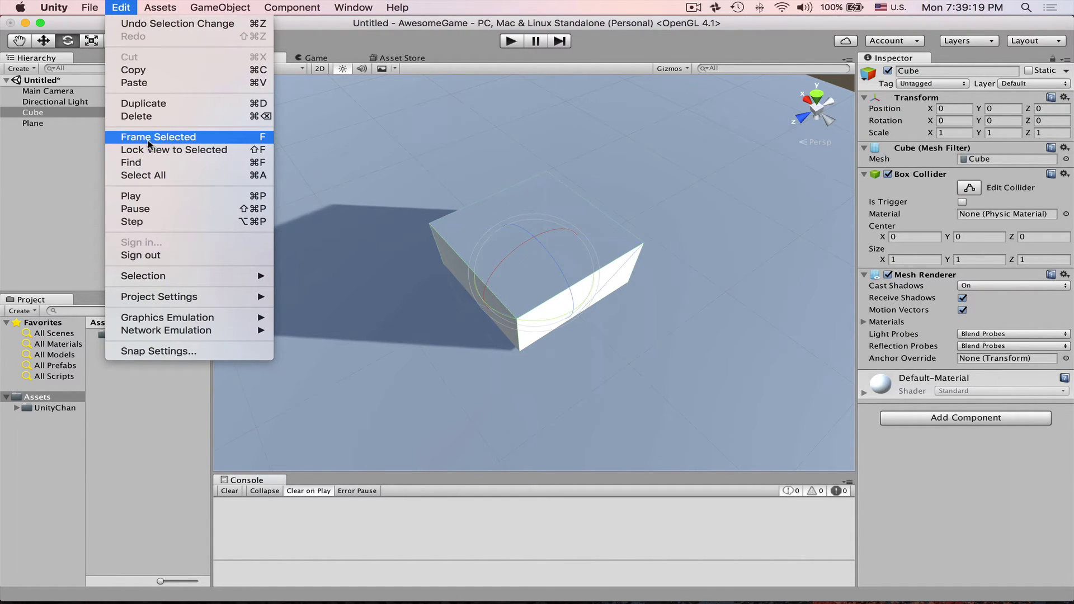
click(180, 141)
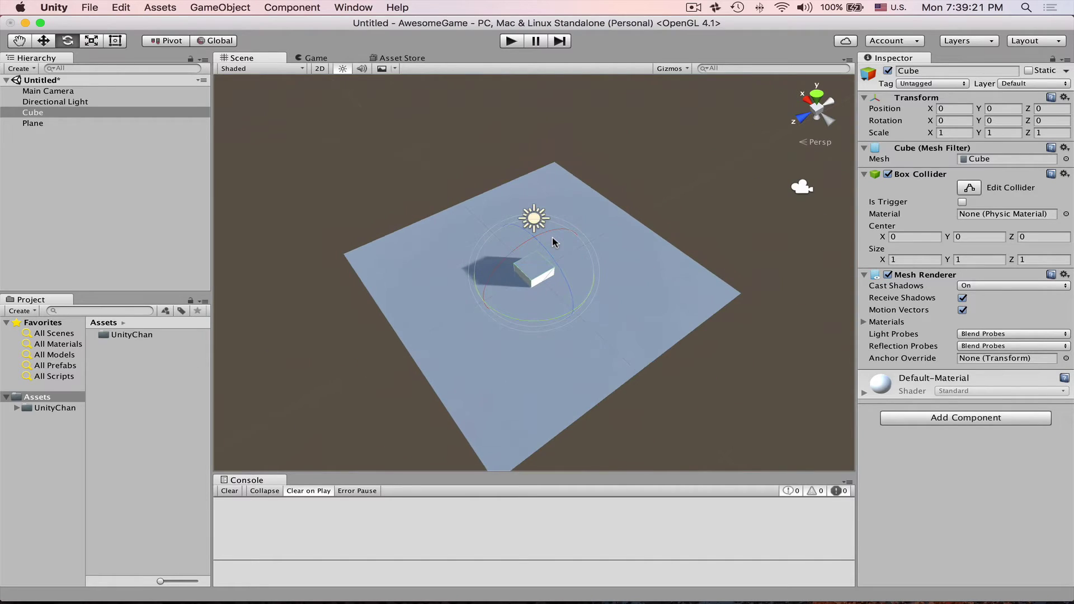
key(super+d)
Drag Cube (1) off the plane to position 6.88, 0, 18.66 and frame the view on it
scroll(575, 272, down, 3)
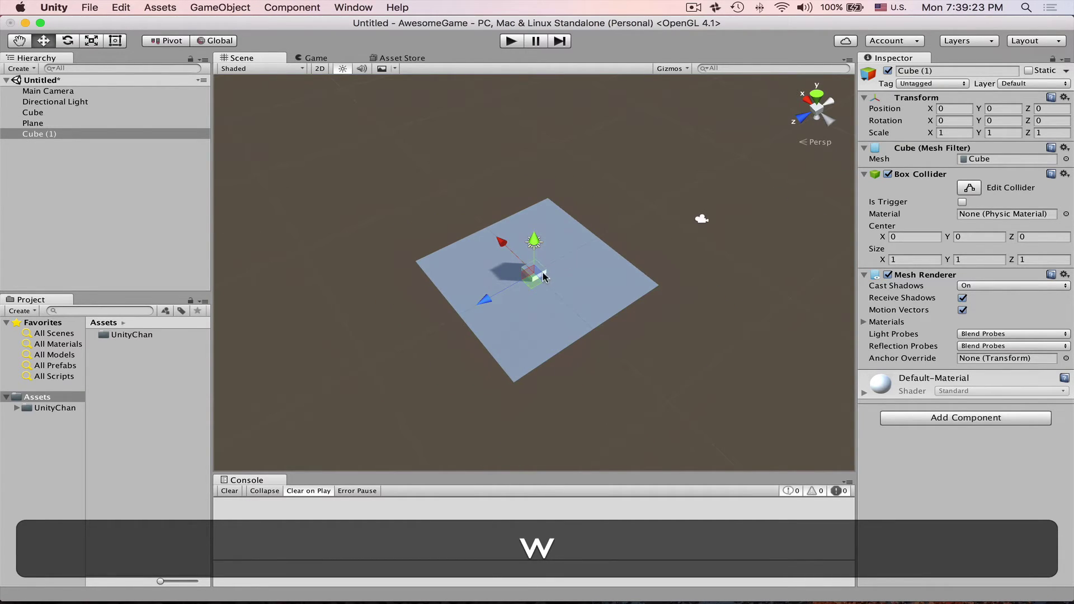
drag(486, 296, 407, 320)
key(f)
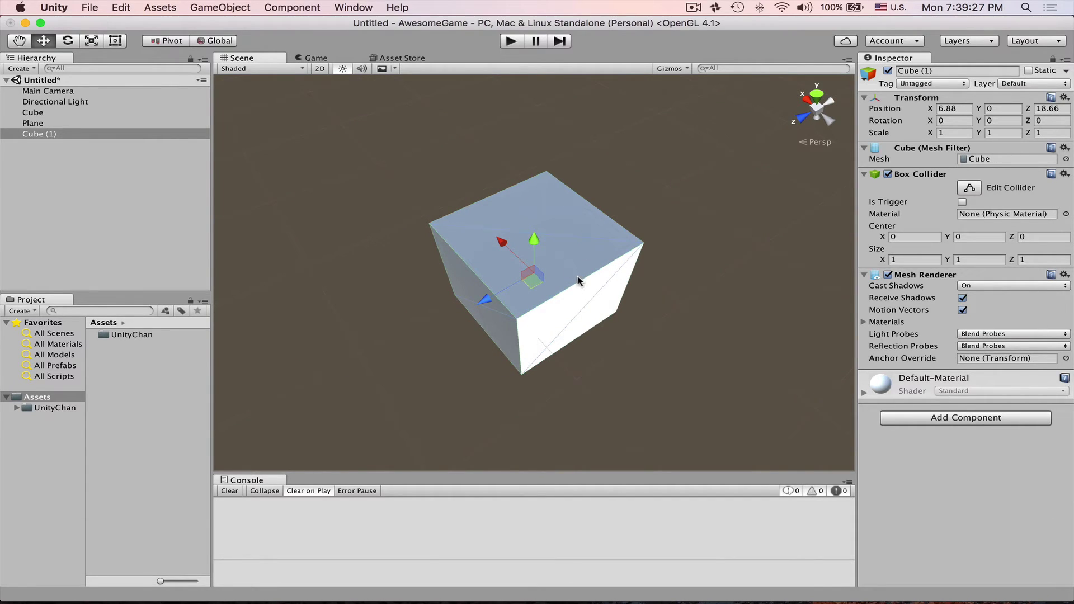
Turn the view back toward the plane, select the original Cube and frame it
right_drag(608, 308, 777, 208)
click(785, 126)
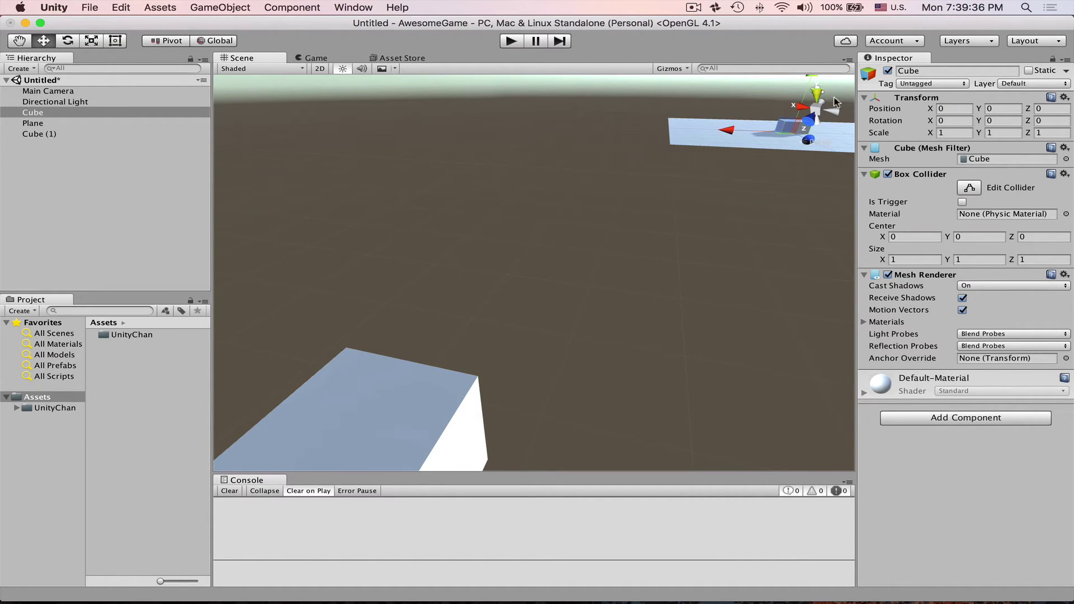
right_drag(491, 233, 579, 249)
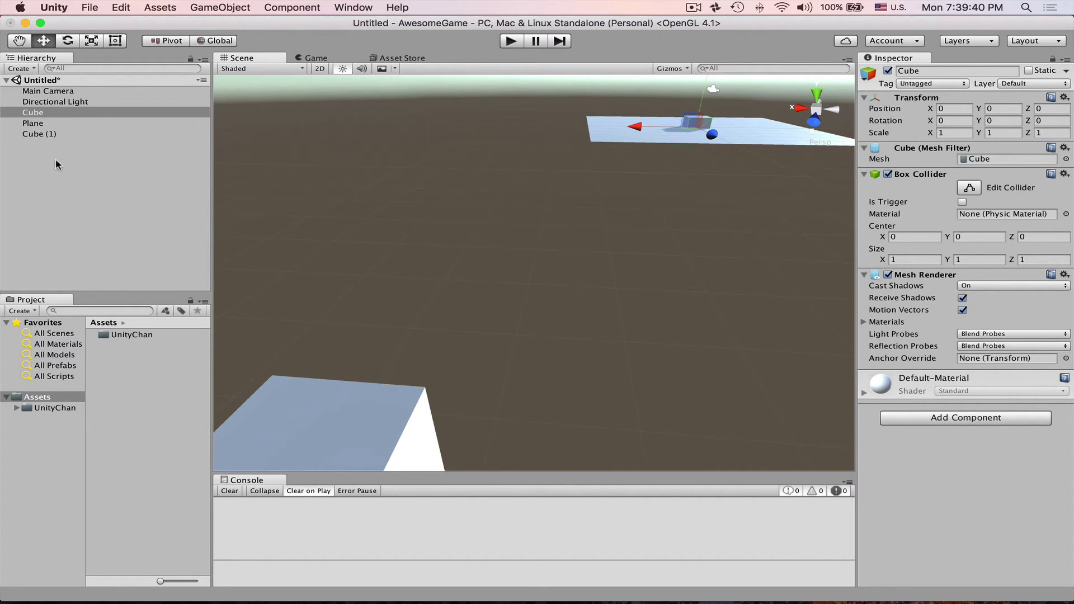
key(f)
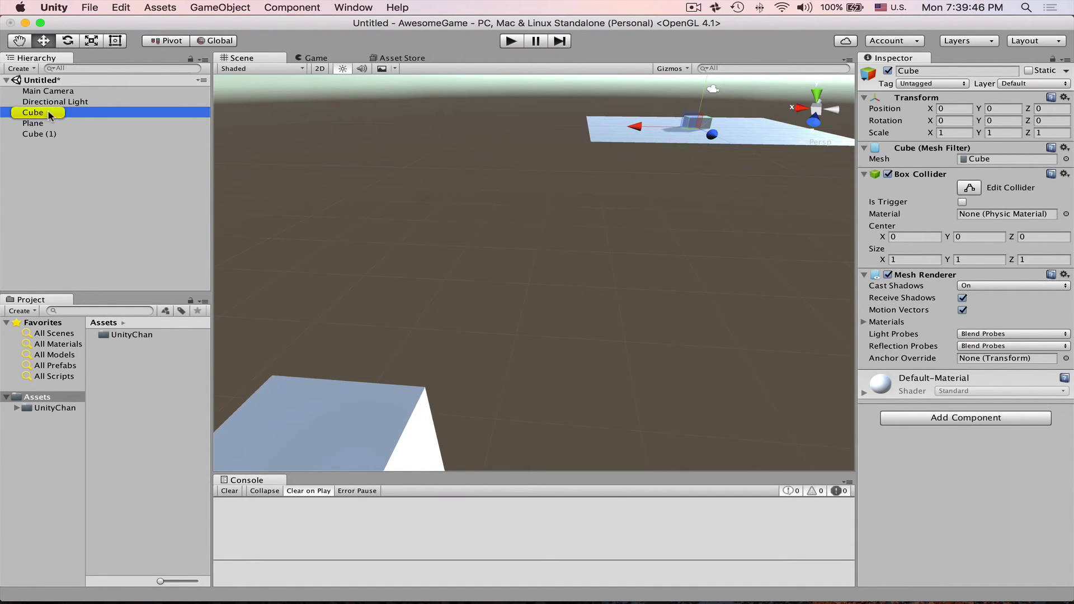
key(f)
key(f)
Orbit and zoom around Cube (1) to view the horizon and sky, then deselect it
alt+drag(563, 233, 301, 158)
click(315, 127)
key(f)
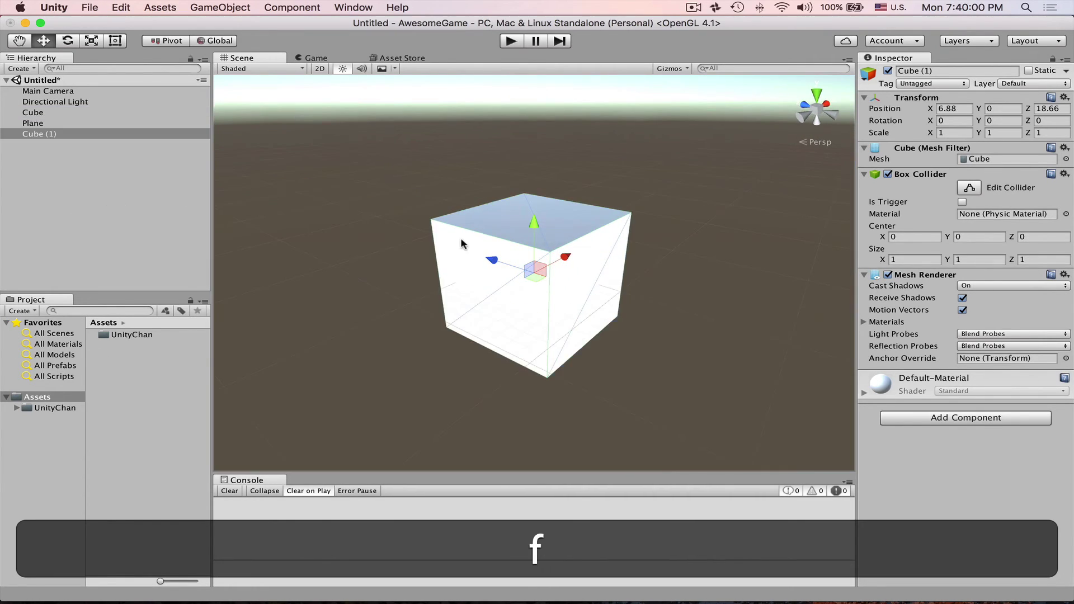
alt+drag(460, 238, 702, 270)
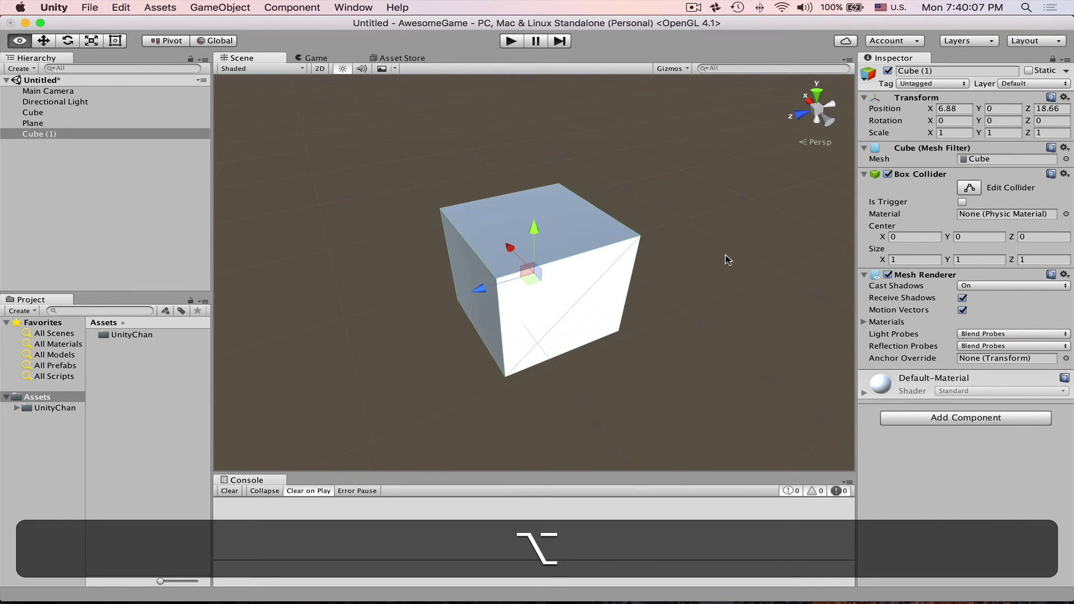
alt+drag(697, 204, 894, 268)
alt+right_drag(894, 269, 180, 219)
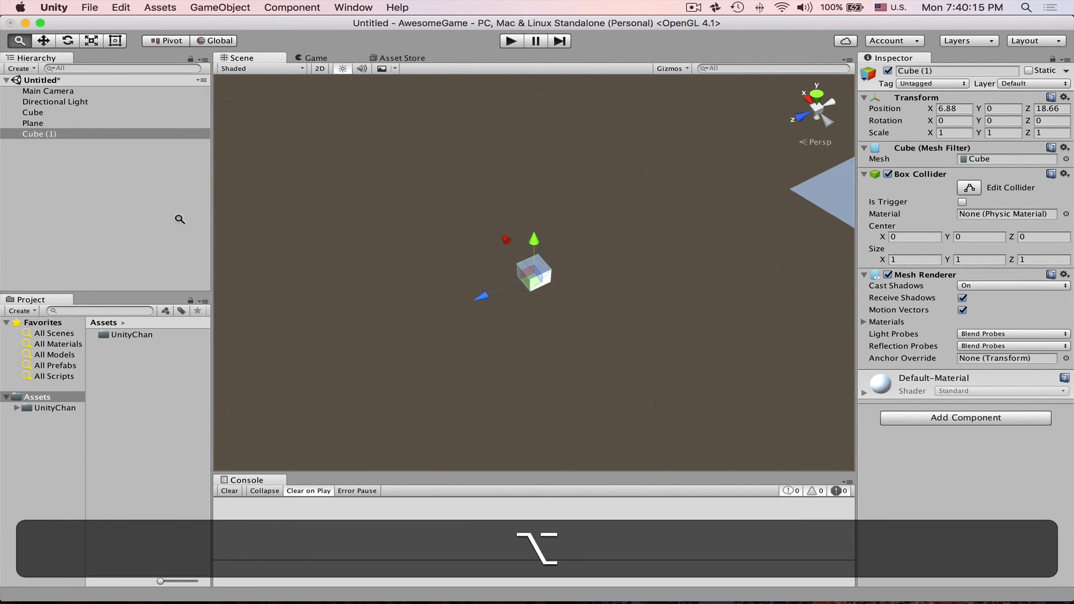
alt+drag(568, 332, 675, 291)
click(675, 290)
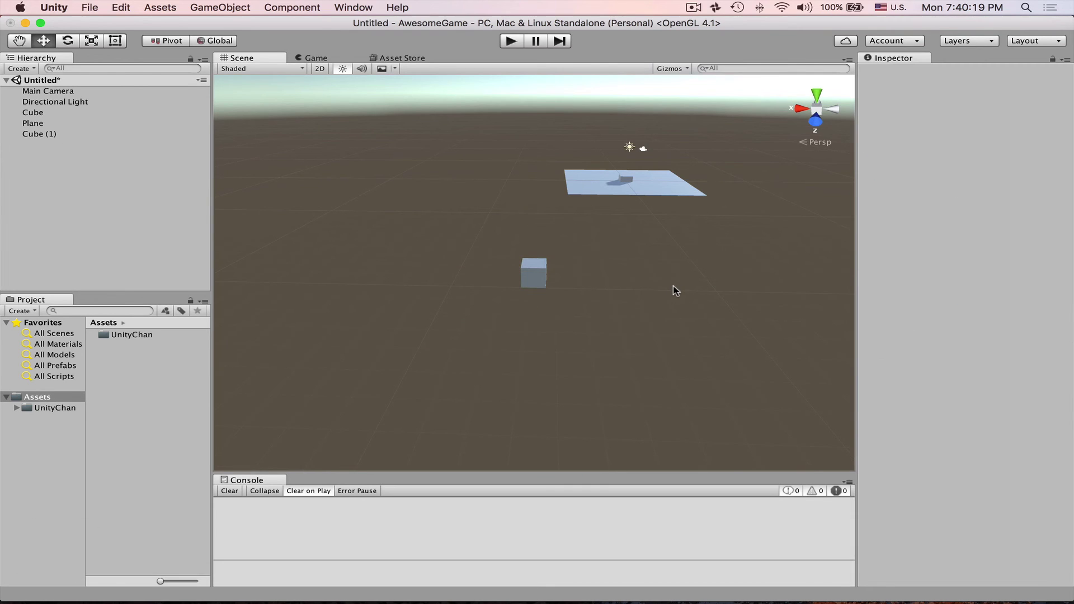
Orbit the whole scene, then frame and orbit closely around the original Cube on the plane
alt+drag(672, 246, 575, 336)
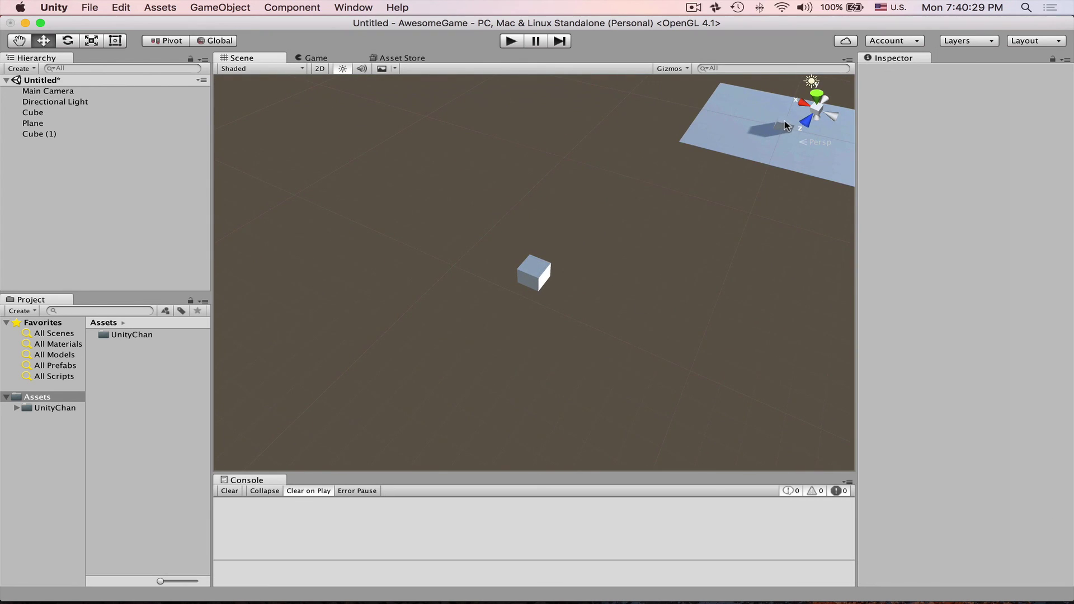
click(782, 128)
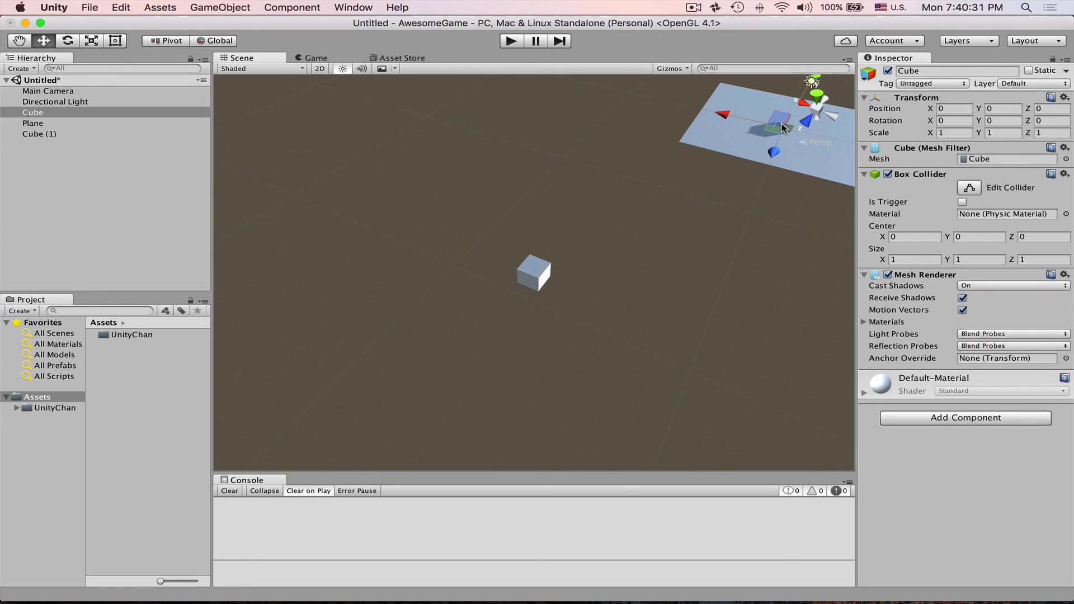
key(f)
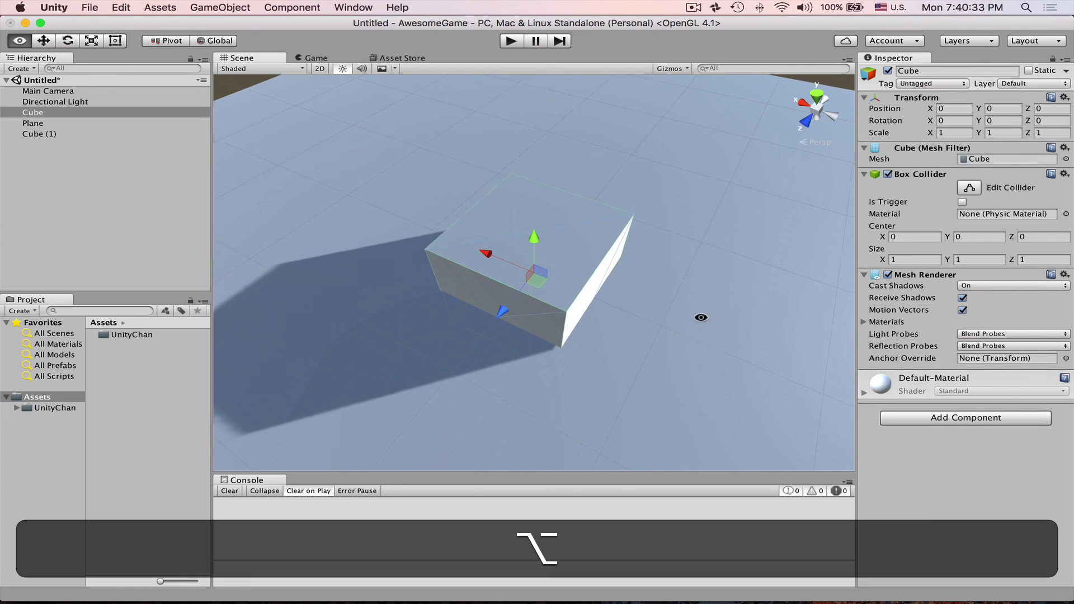
mouse_move(701, 317)
alt+mouse_down()
mouse_move(481, 266)
mouse_move(252, 160)
mouse_move(714, 328)
alt+mouse_up()
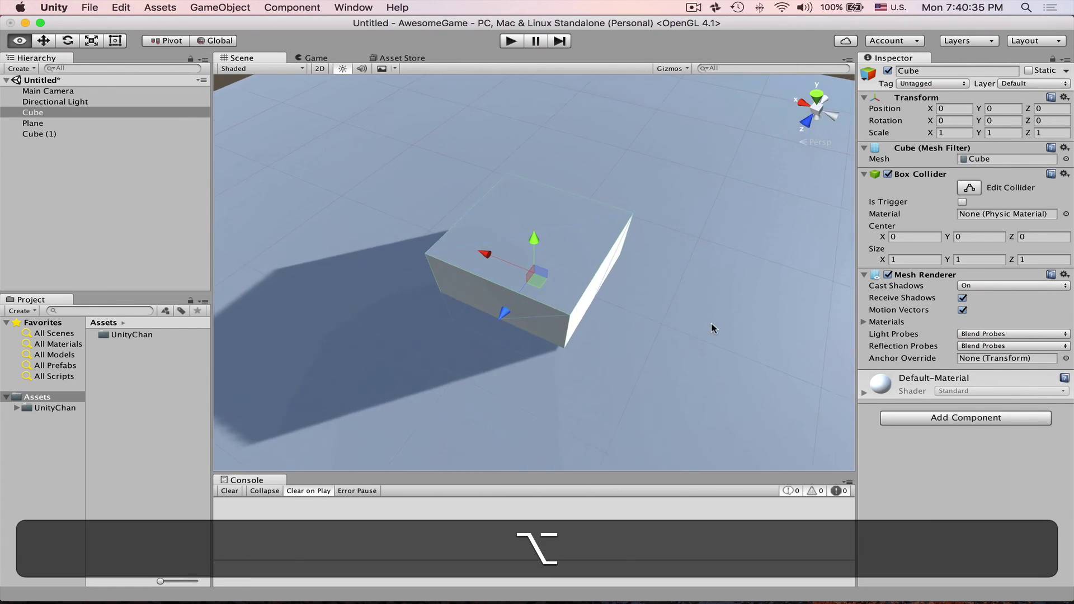